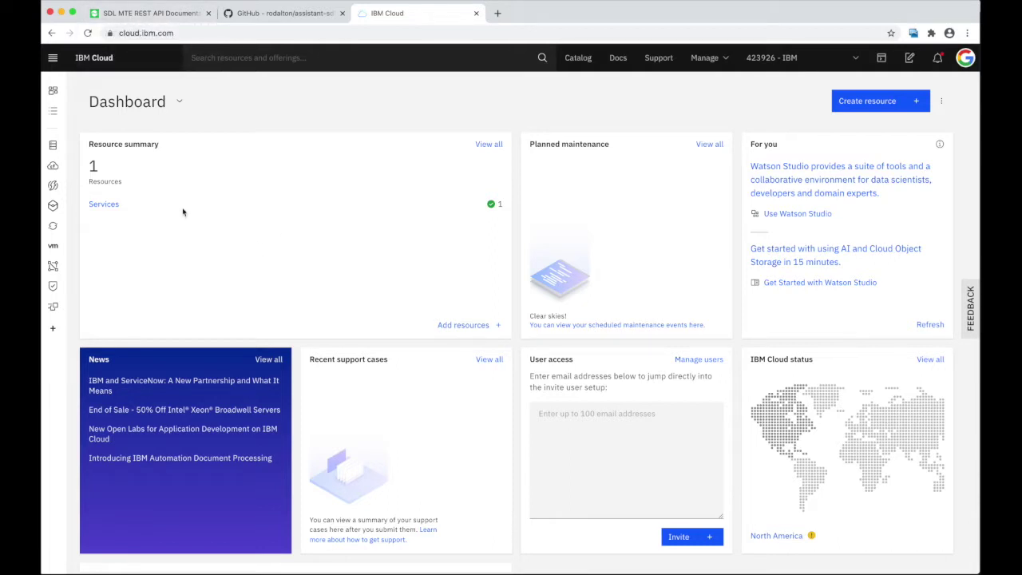
- Launch Watson Assistant from the Watson Assistant-3w service in the resource list and open the Customer Care assistant
left_click(105, 205)
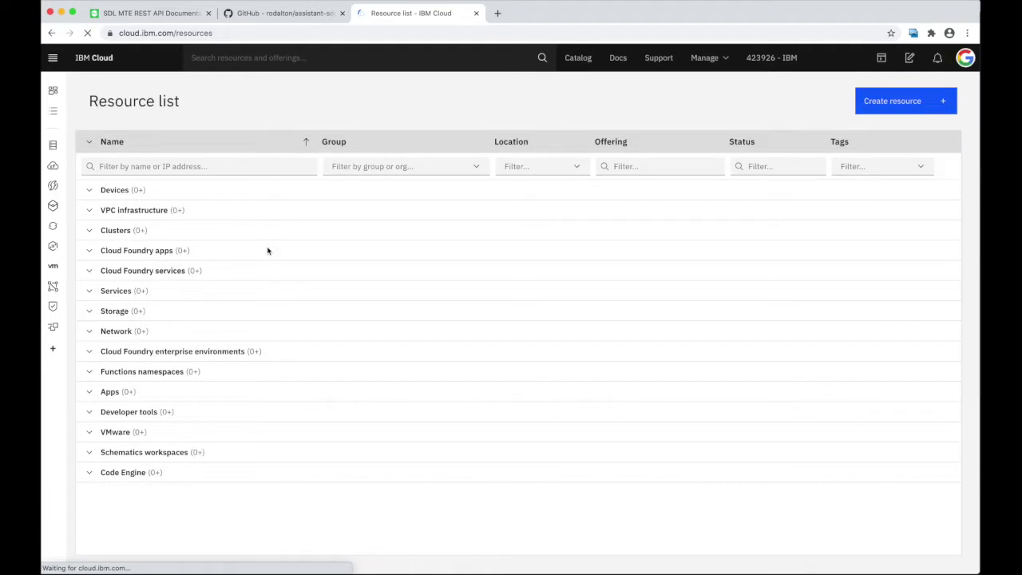
left_click(159, 292)
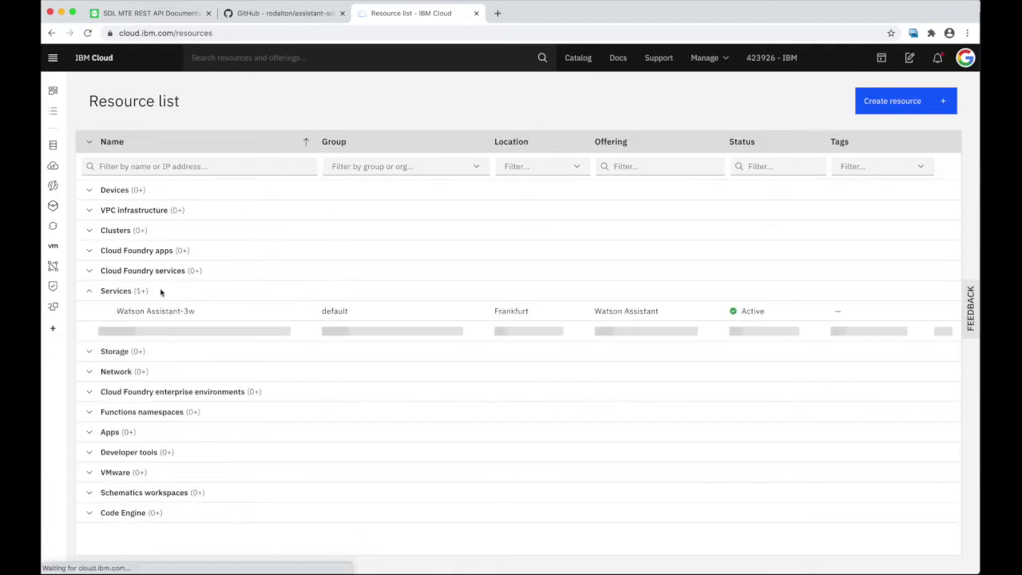
left_click(168, 314)
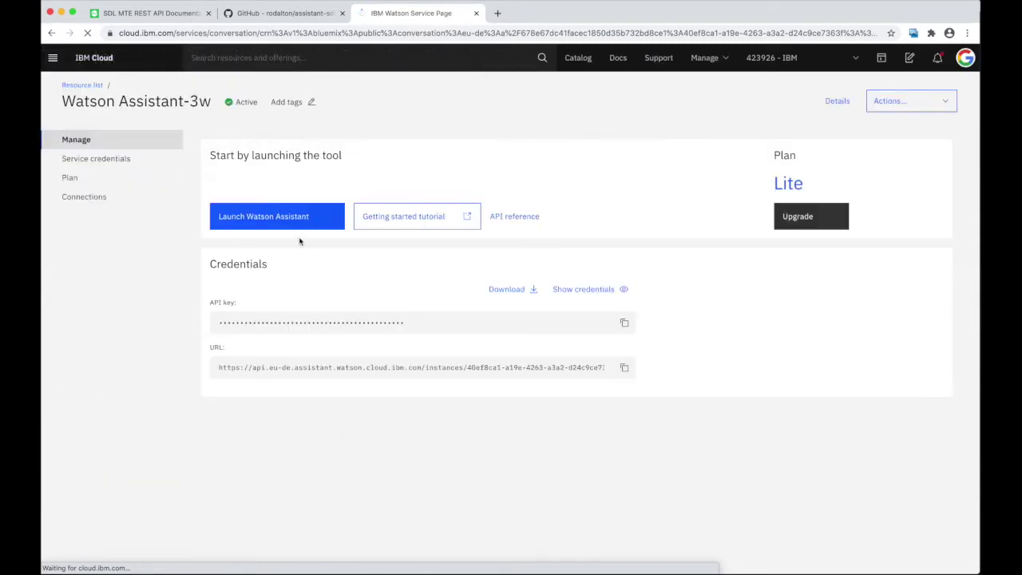
left_click(335, 217)
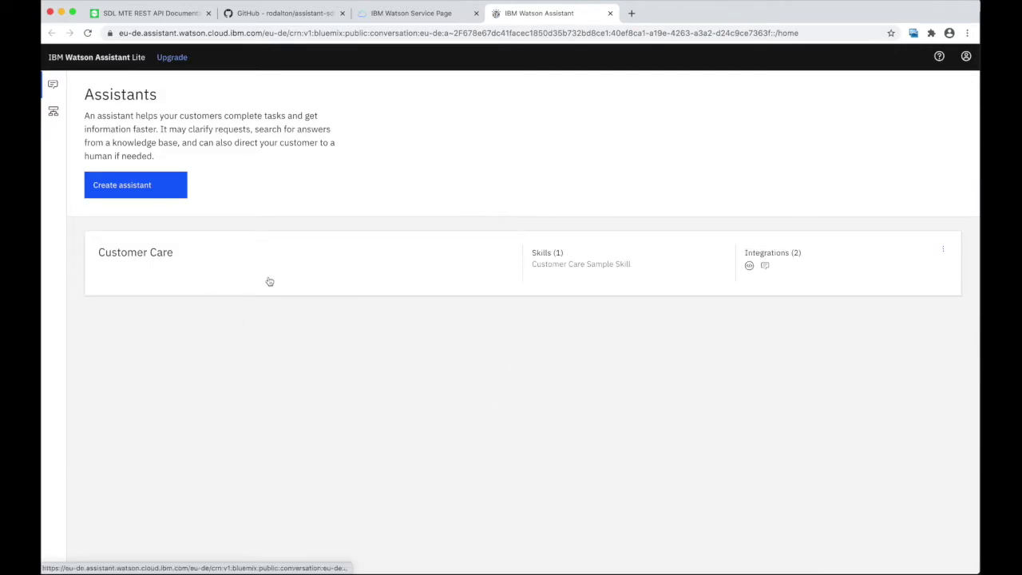
left_click(122, 254)
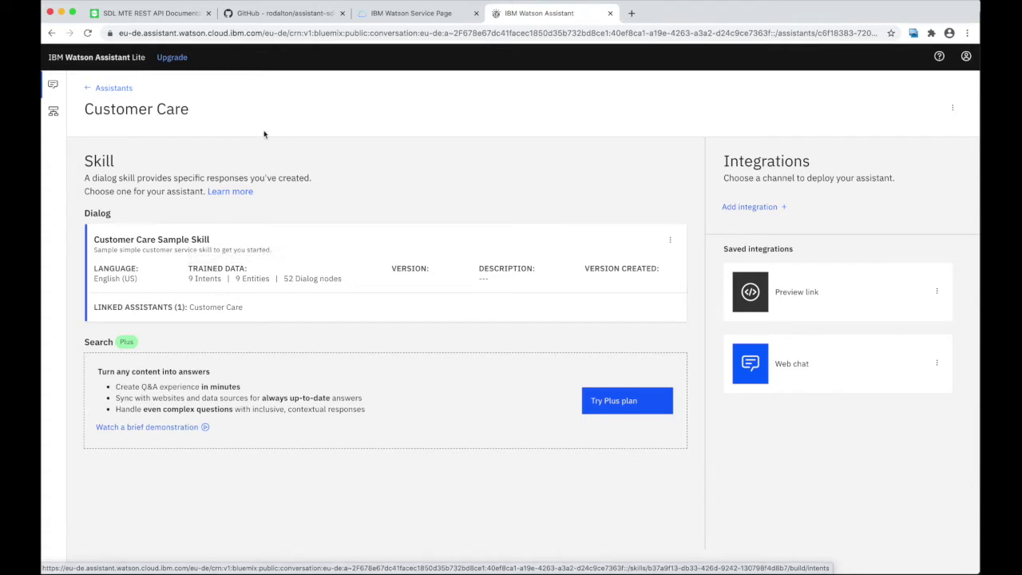
- Open the Web chat integration's embed code and select the whole script snippet
left_click(792, 361)
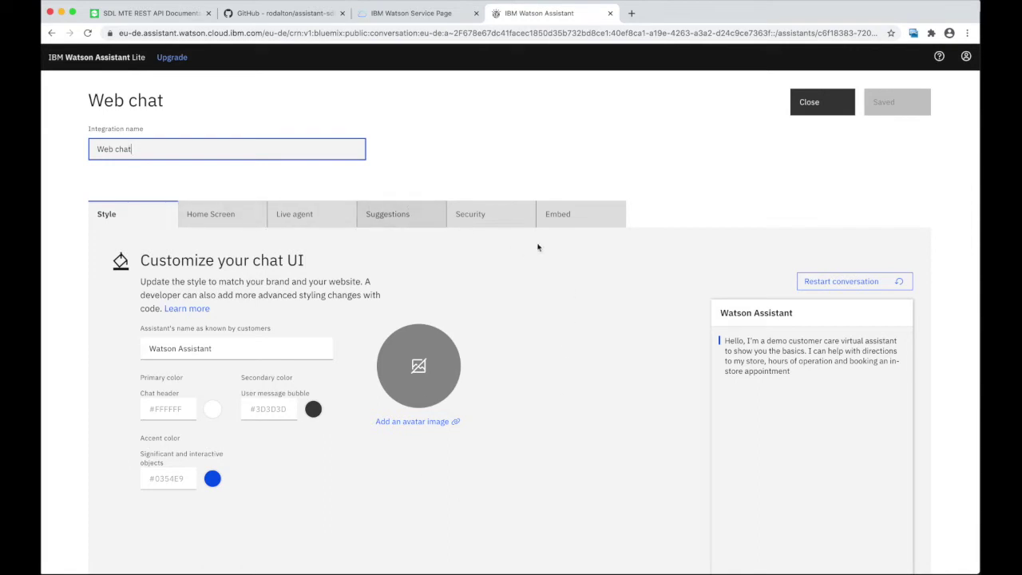
left_click(563, 216)
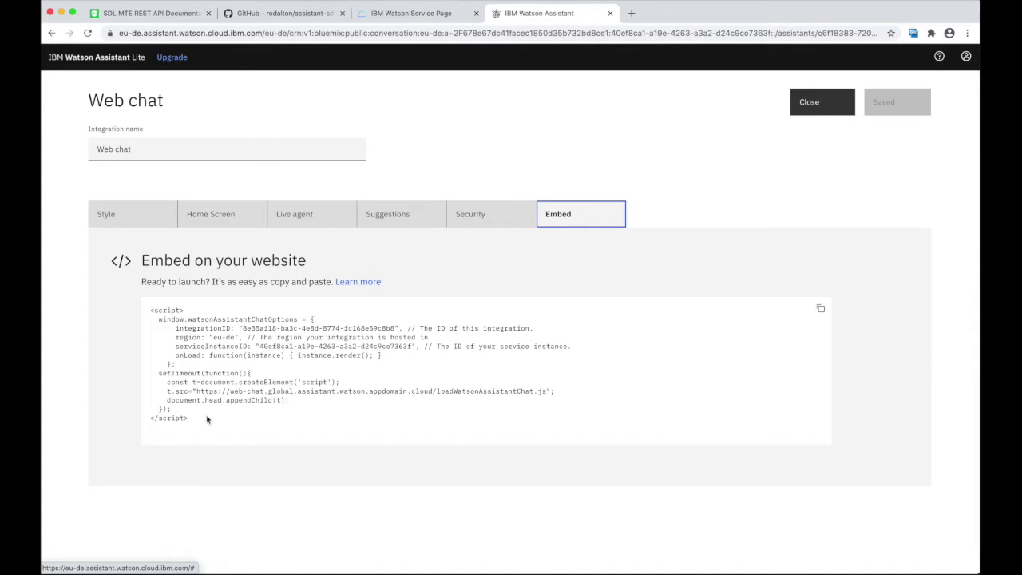
left_click_drag(204, 421, 151, 313)
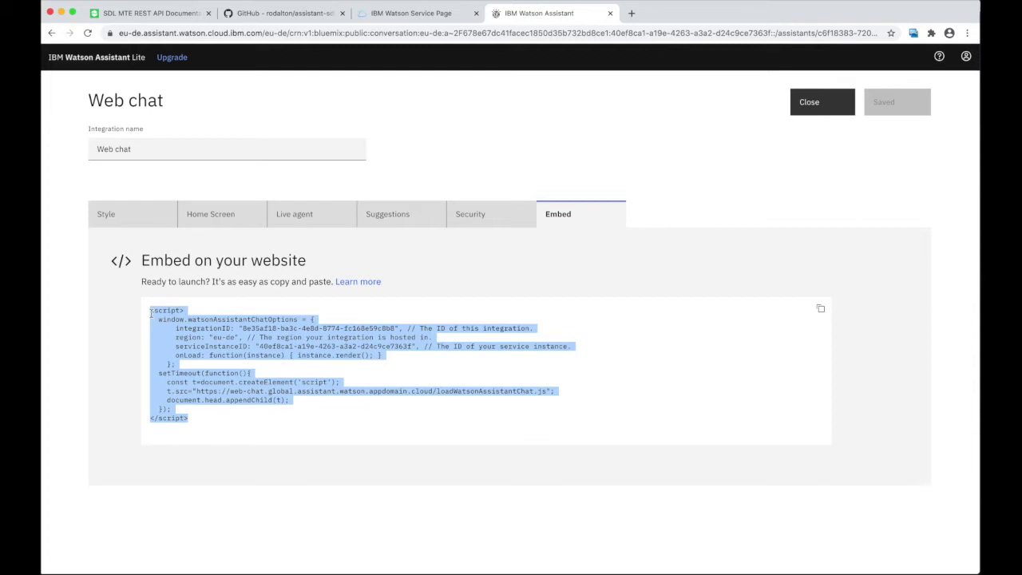
- Switch to the Atom editor and show the embed script in sample.html
key("super+Tab")
key("super+Tab")
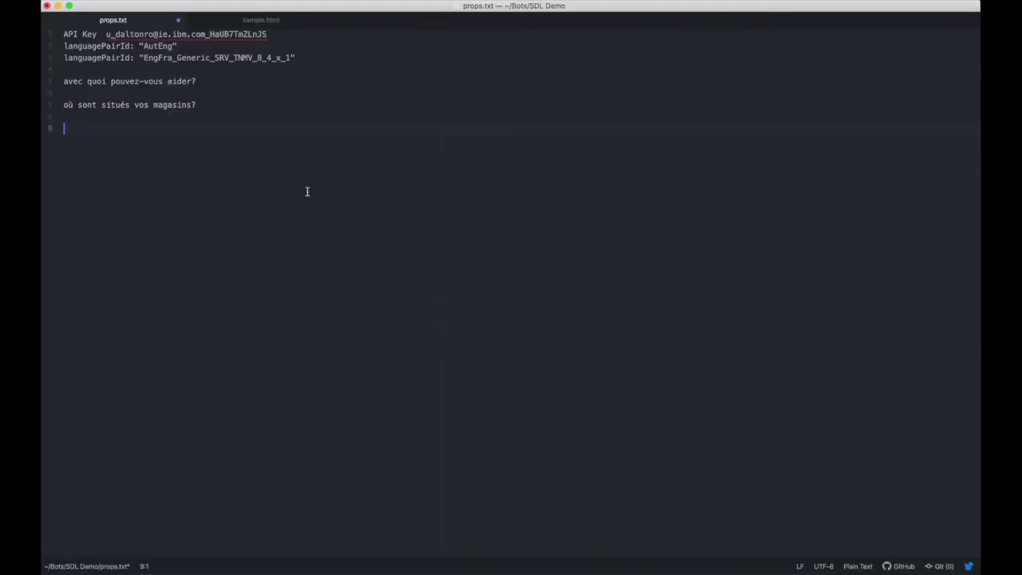
left_click(256, 21)
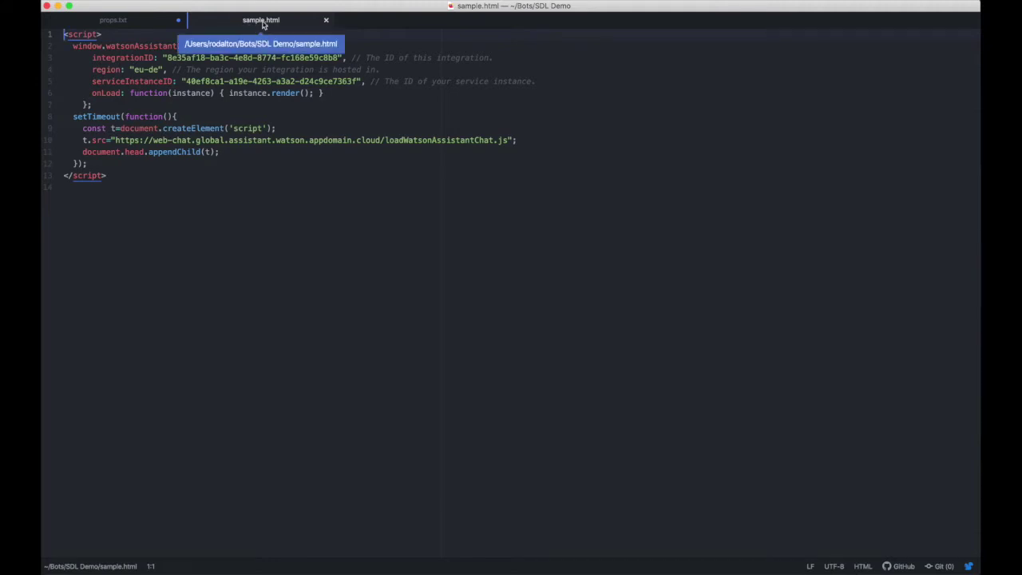
- Switch to Finder and open sample.html from the SDL Demo folder with Google Chrome
key("super+Tab")
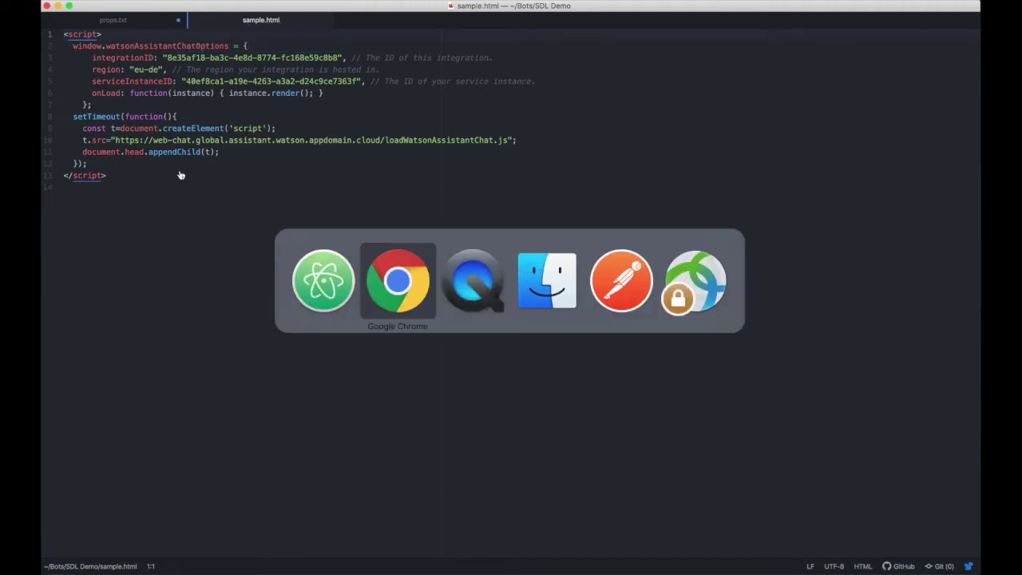
key("super+Tab")
key("super+Tab")
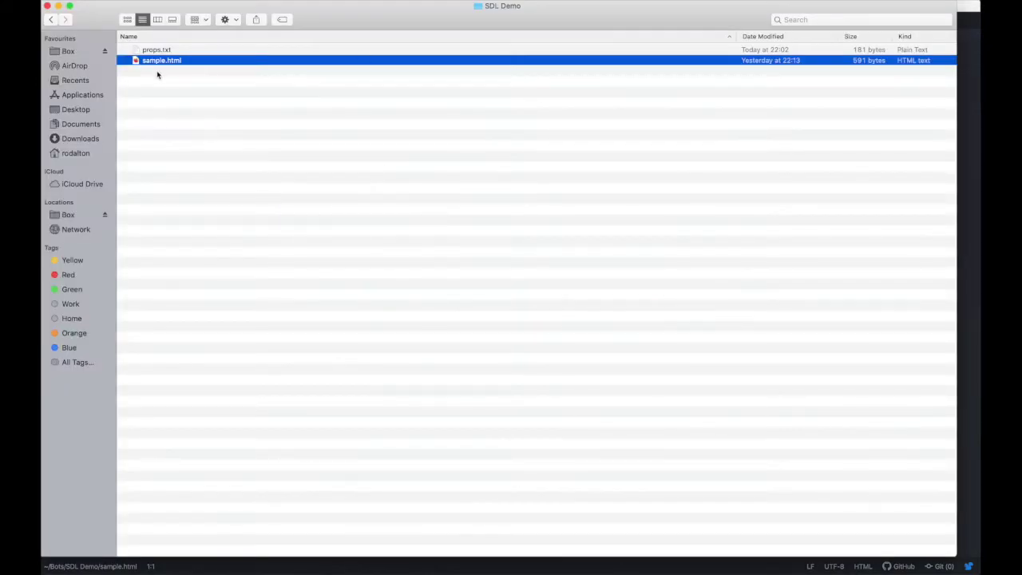
right_click(155, 67)
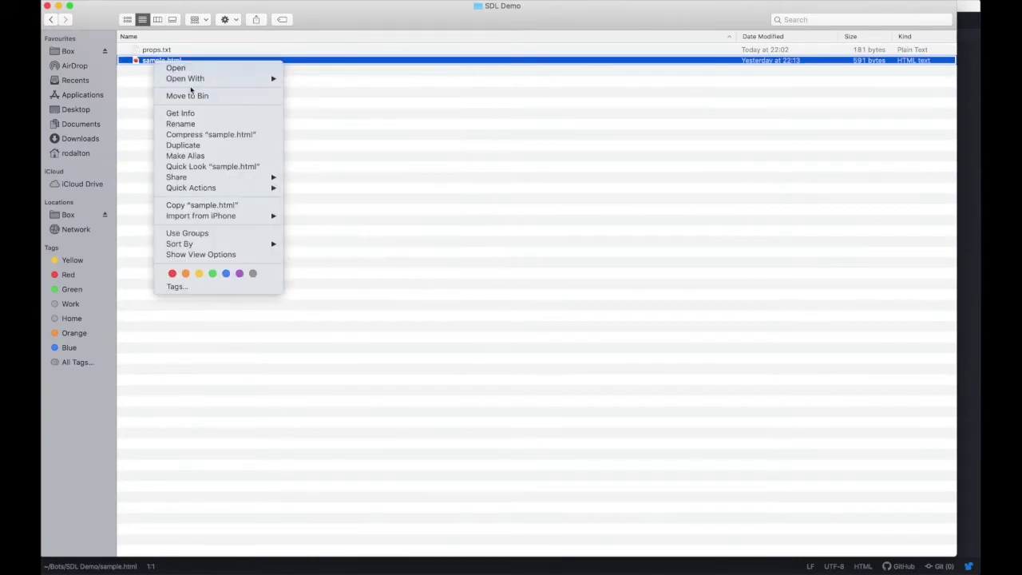
mouse_move(266, 77)
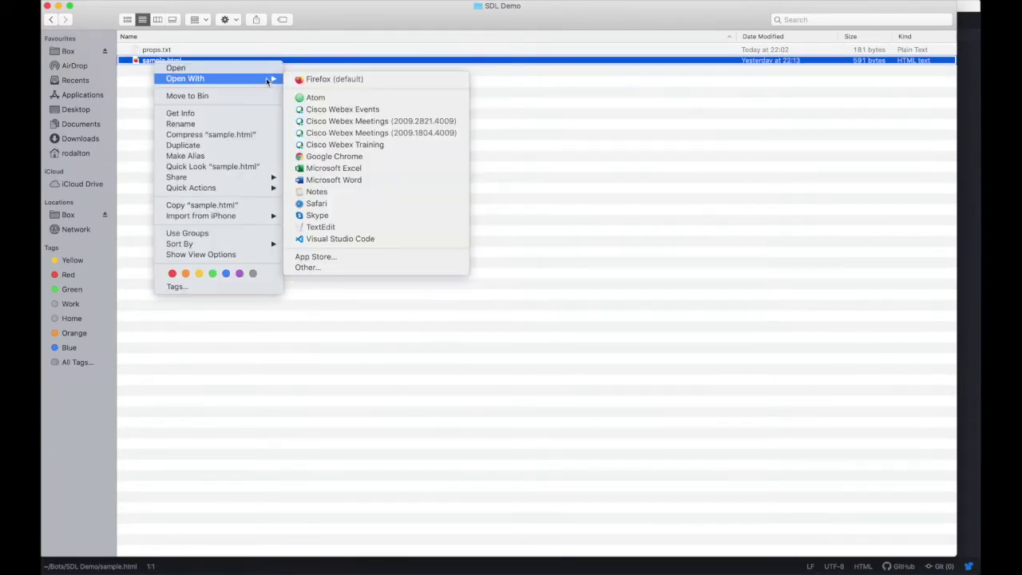
left_click(334, 157)
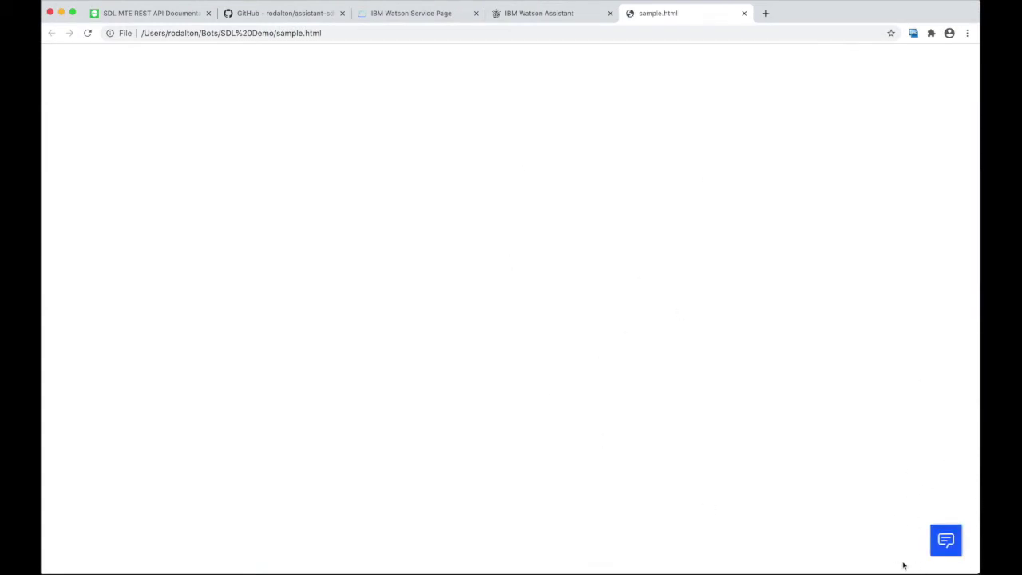
- Open the chat widget and ask "what can you help me with?" and "where are your stores located?"
left_click(947, 542)
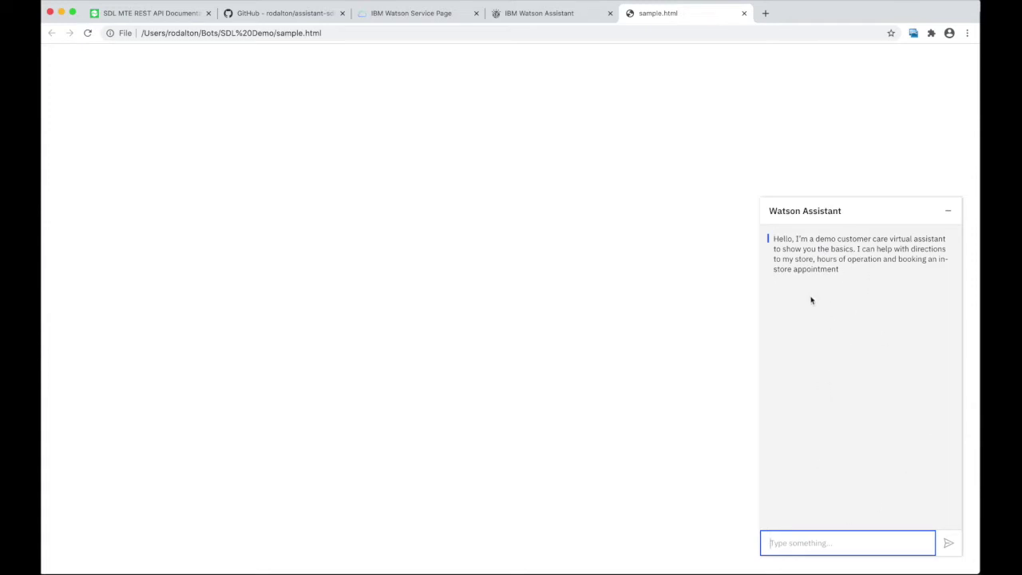
type("w")
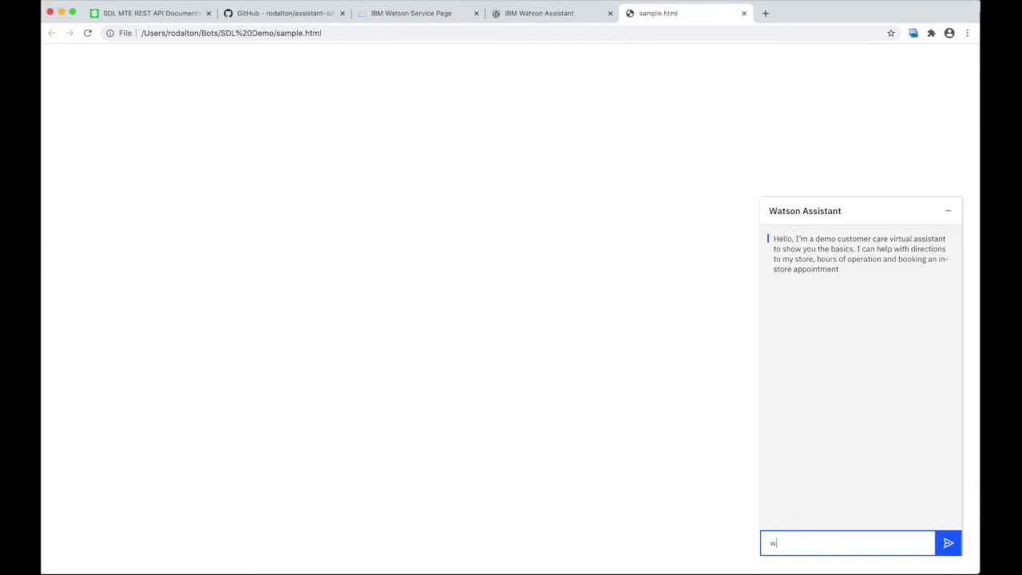
type("hat can you help me with?")
key("Return")
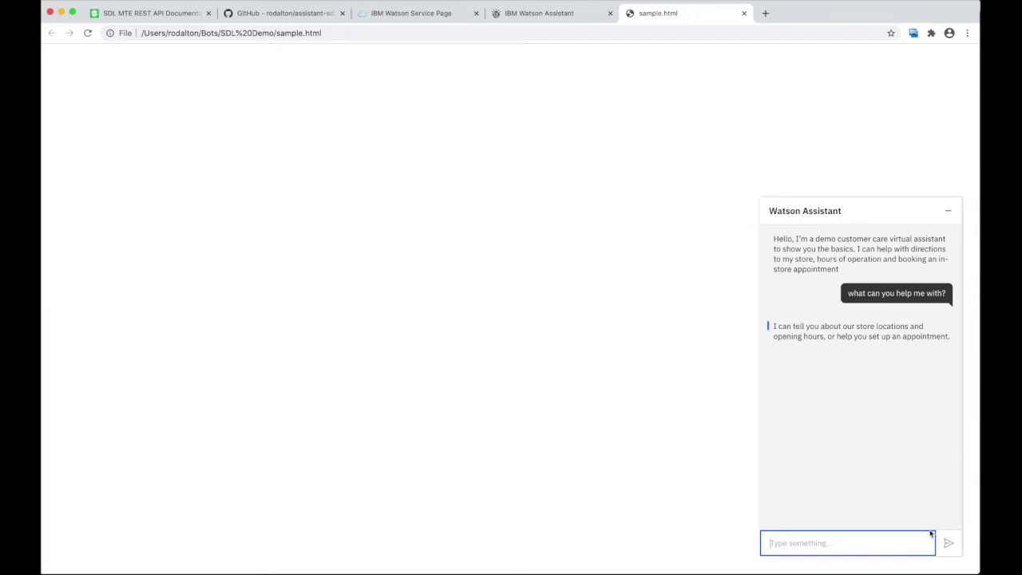
type("where are your stores locat")
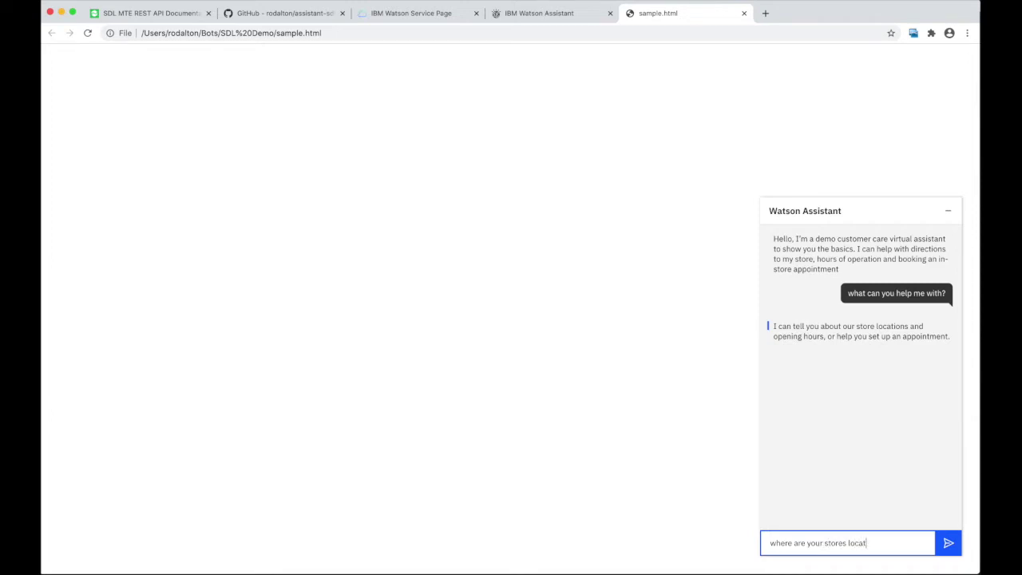
key("Return")
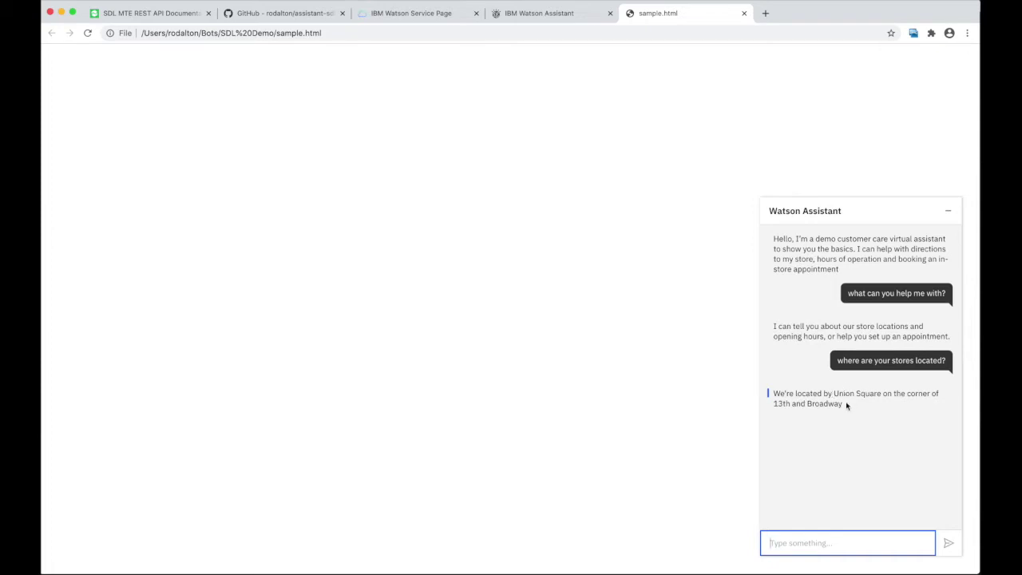
- Close the Web chat integration settings in Watson Assistant and view the Customer Care Sample Skill's intents and dialog nodes
left_click(520, 12)
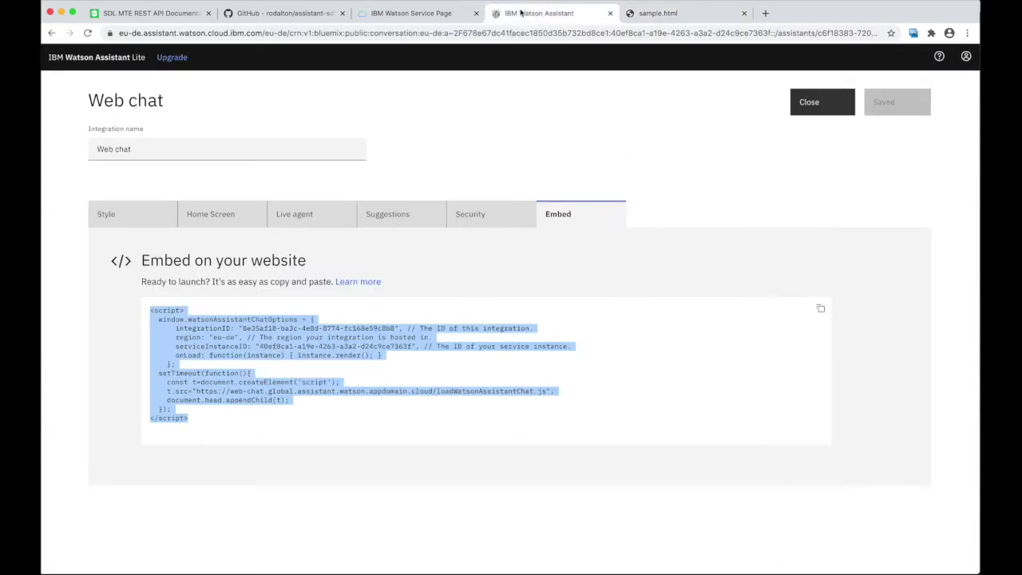
left_click(806, 109)
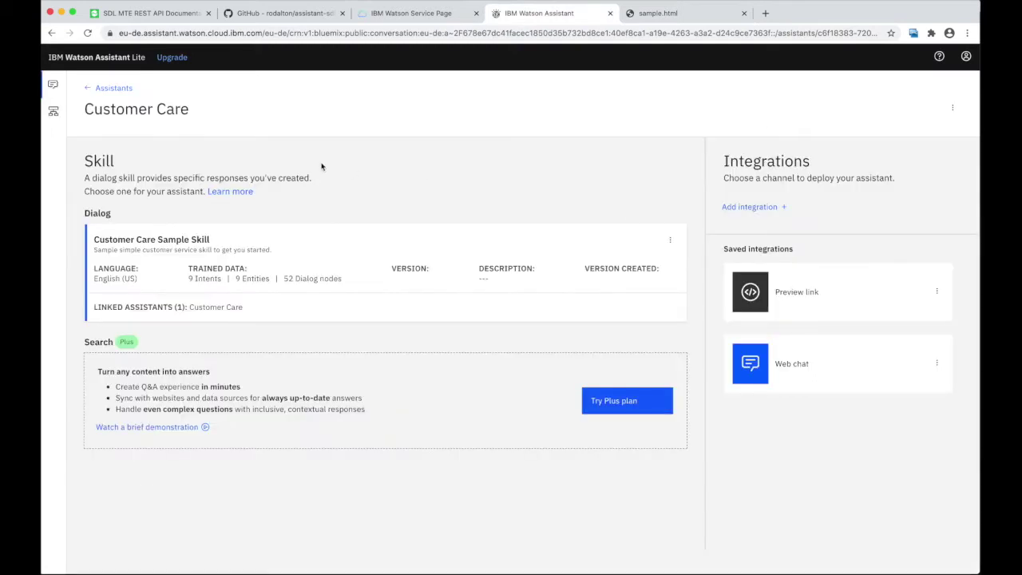
left_click(271, 257)
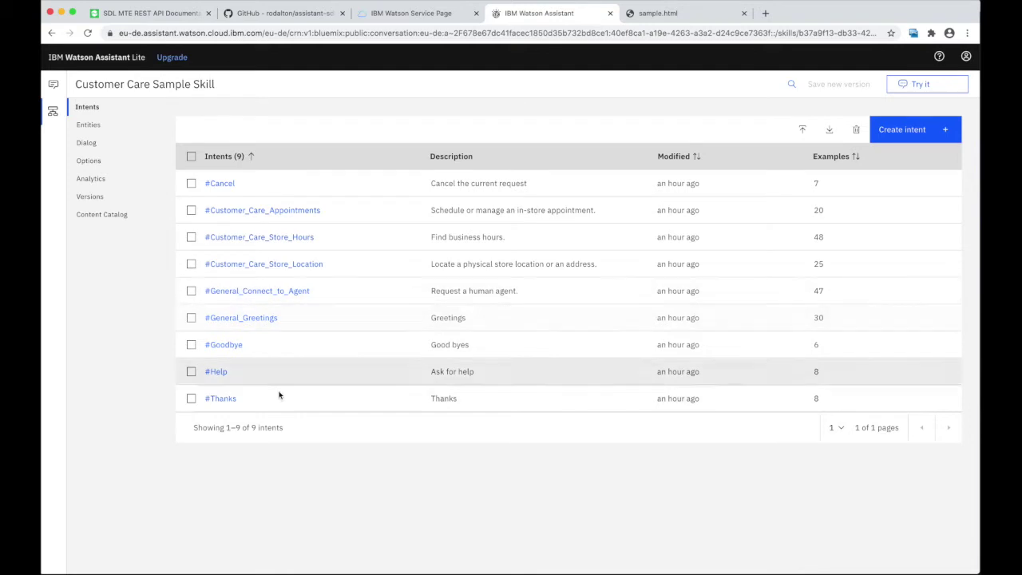
left_click(86, 142)
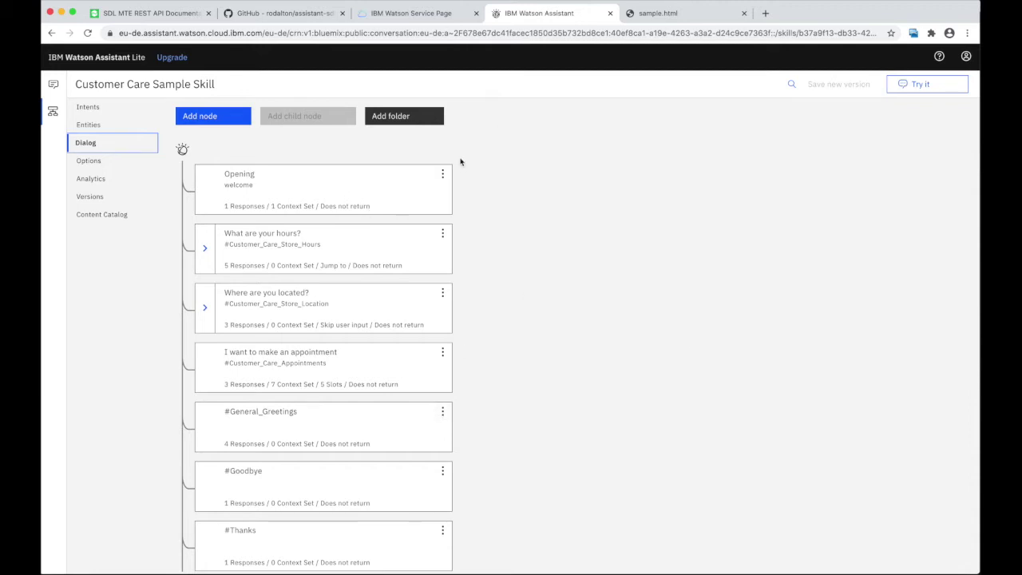
- Read the assistant-sdl-mte repository's README on GitHub, covering the solution outline, pre-requisites and build steps that use sdl_mte_translate.js
left_click(297, 13)
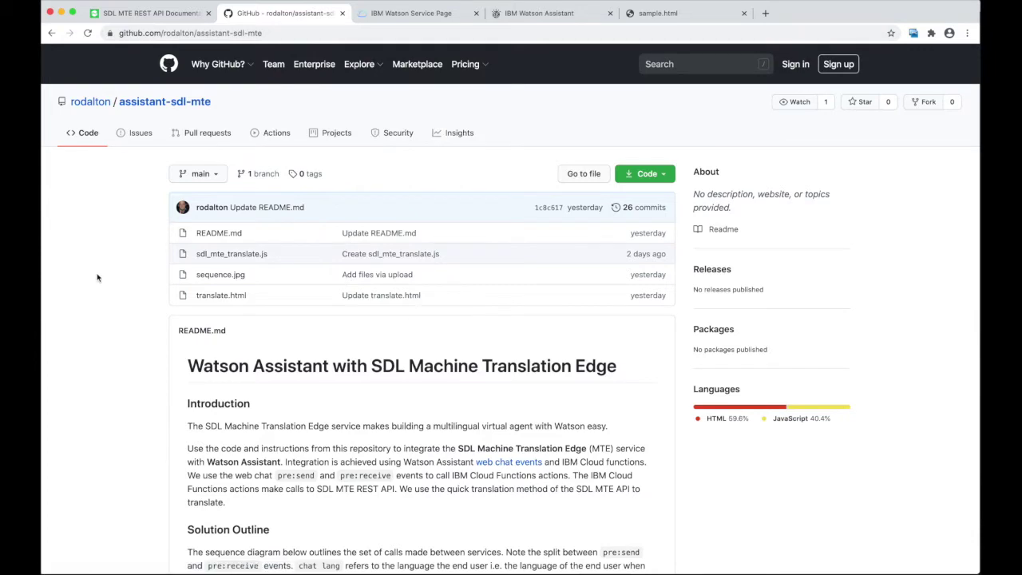
scroll(369, 456, "down", 2)
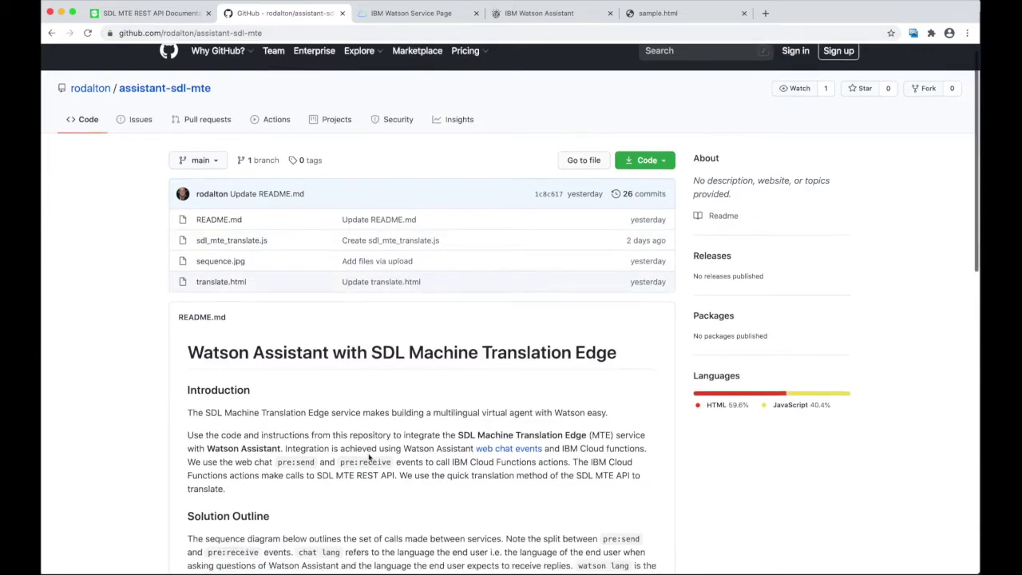
scroll(370, 457, "down", 5)
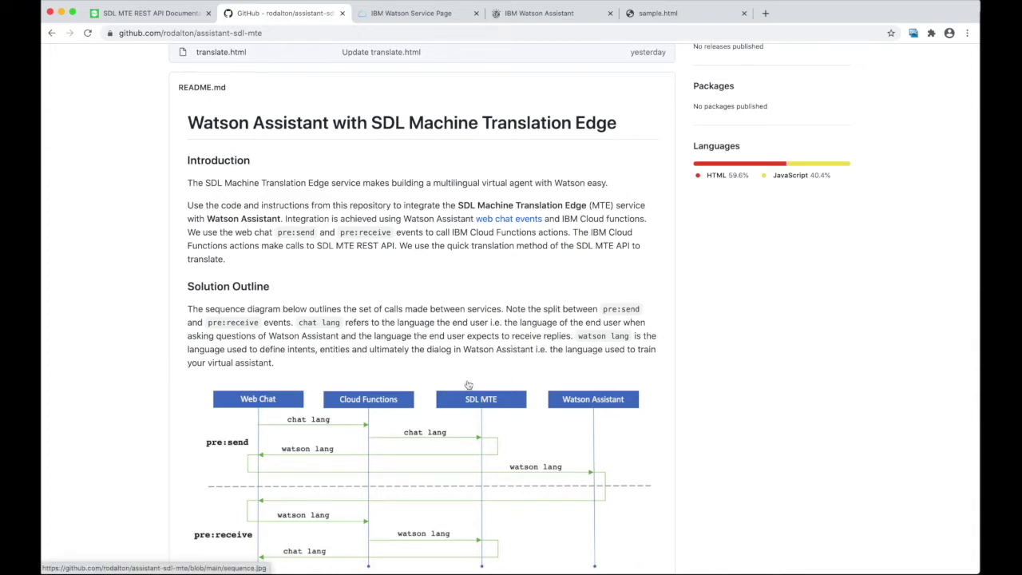
scroll(660, 486, "down", 3)
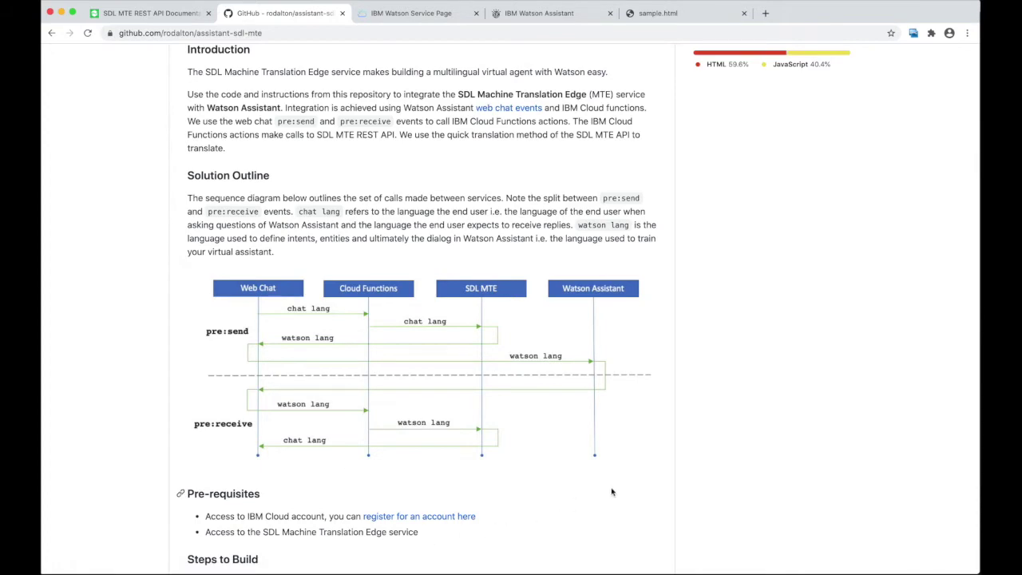
scroll(612, 492, "down", 5)
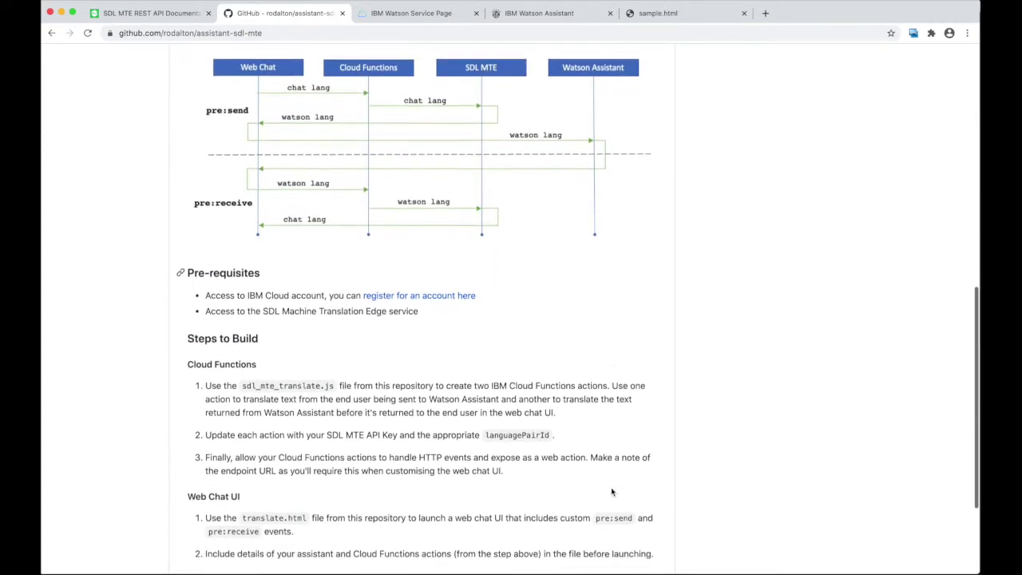
scroll(647, 447, "down", 2)
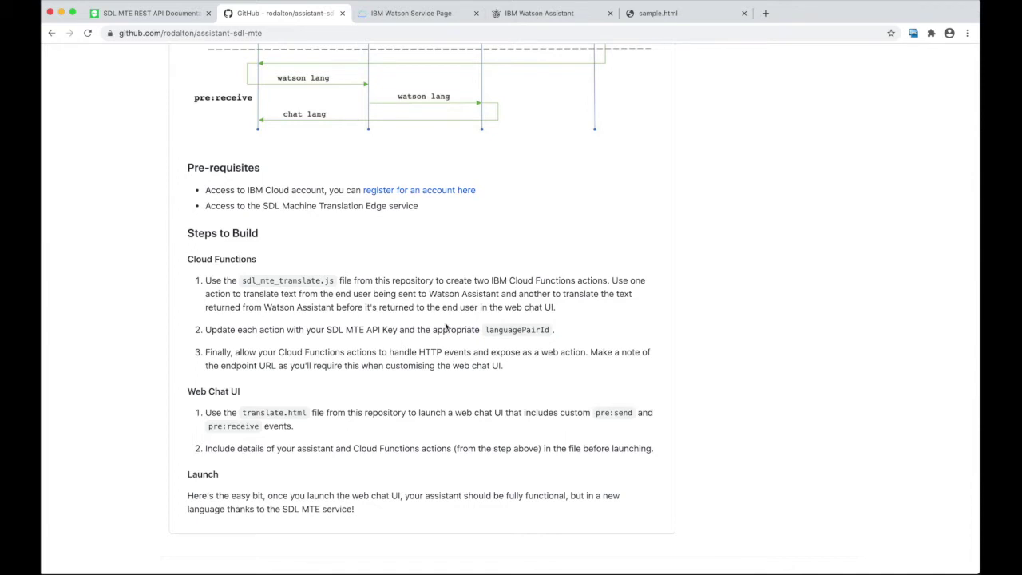
scroll(446, 326, "up", 3)
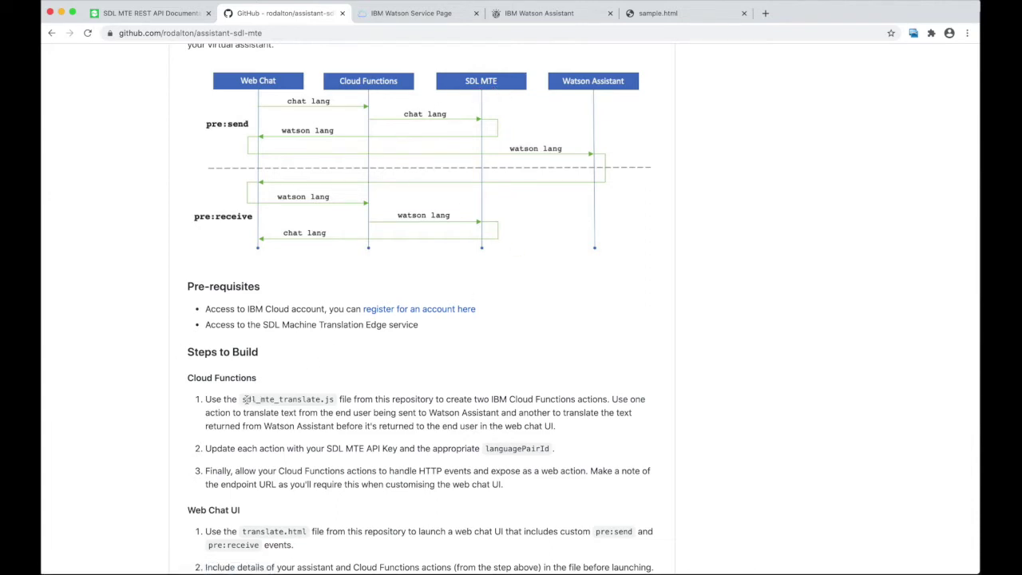
left_click_drag(242, 399, 333, 399)
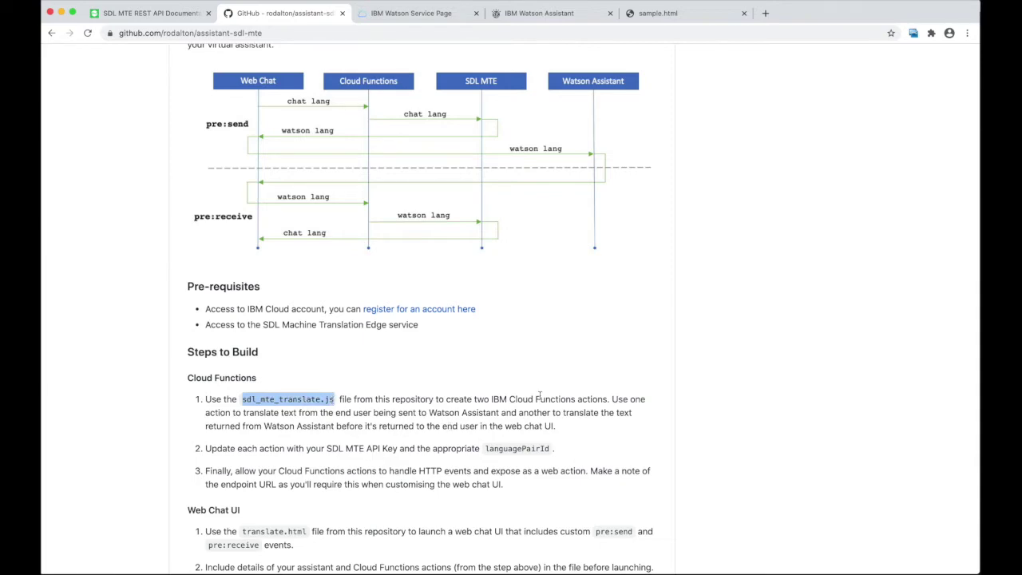
- Open sdl_mte_translate.js from the repository's file list and review its translation request code
scroll(531, 374, "up", 5)
scroll(532, 374, "up", 4)
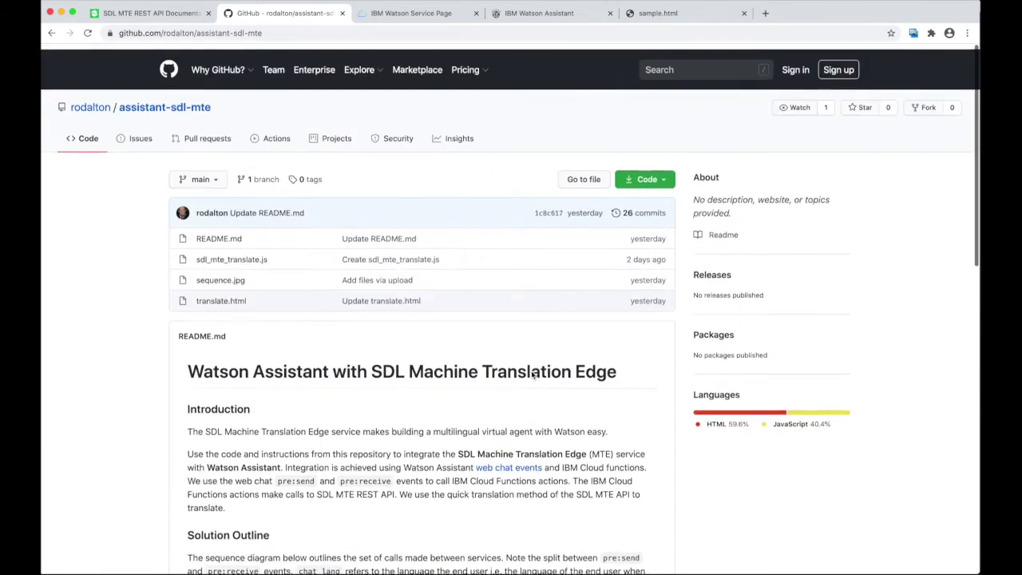
left_click(239, 254)
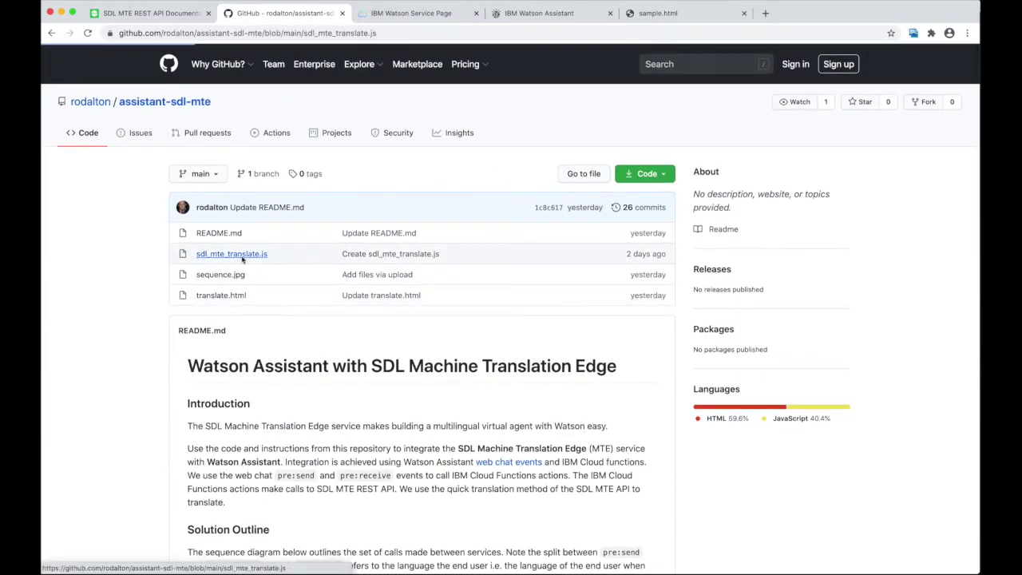
scroll(455, 438, "down", 3)
scroll(455, 439, "down", 2)
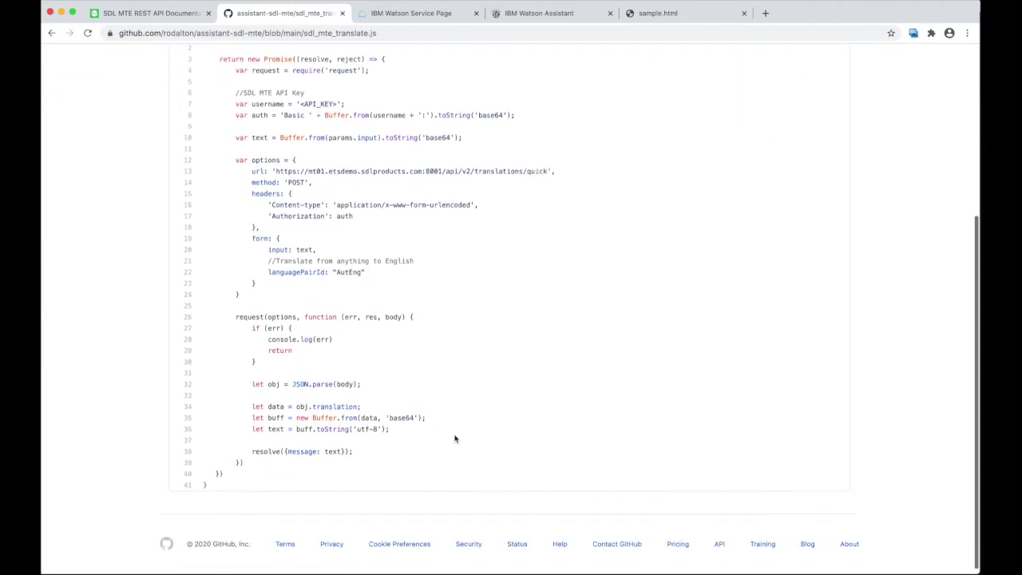
- Copy all the code of sdl_mte_translate.js from GitHub and go to Functions in IBM Cloud
scroll(455, 439, "up", 1)
left_click_drag(214, 528, 184, 85)
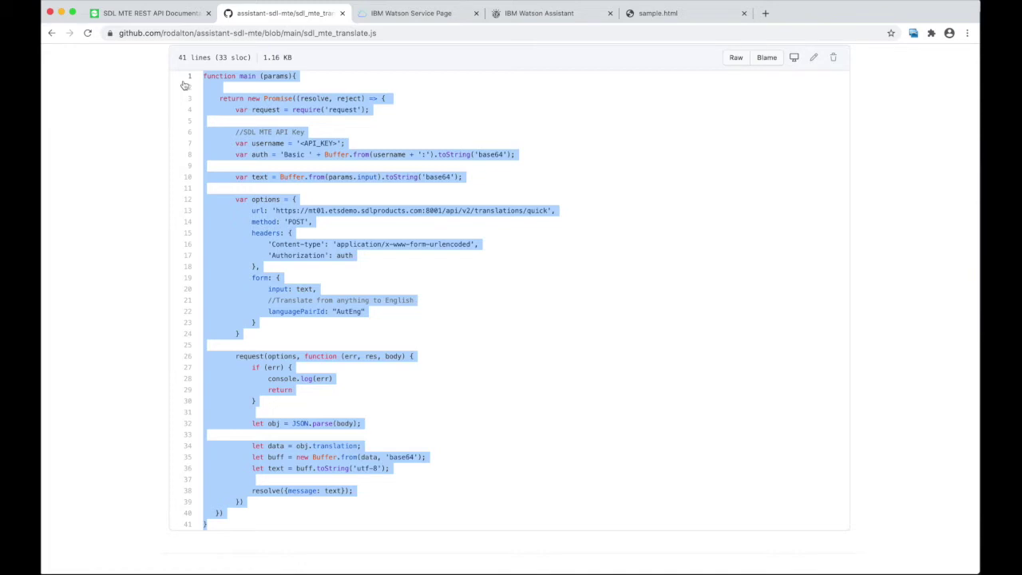
left_click(415, 14)
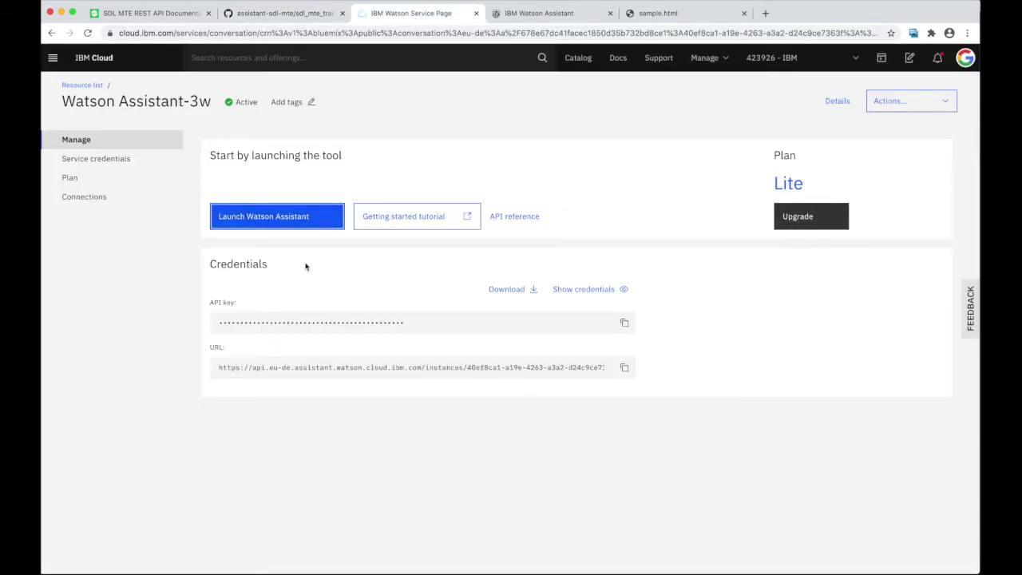
left_click(83, 84)
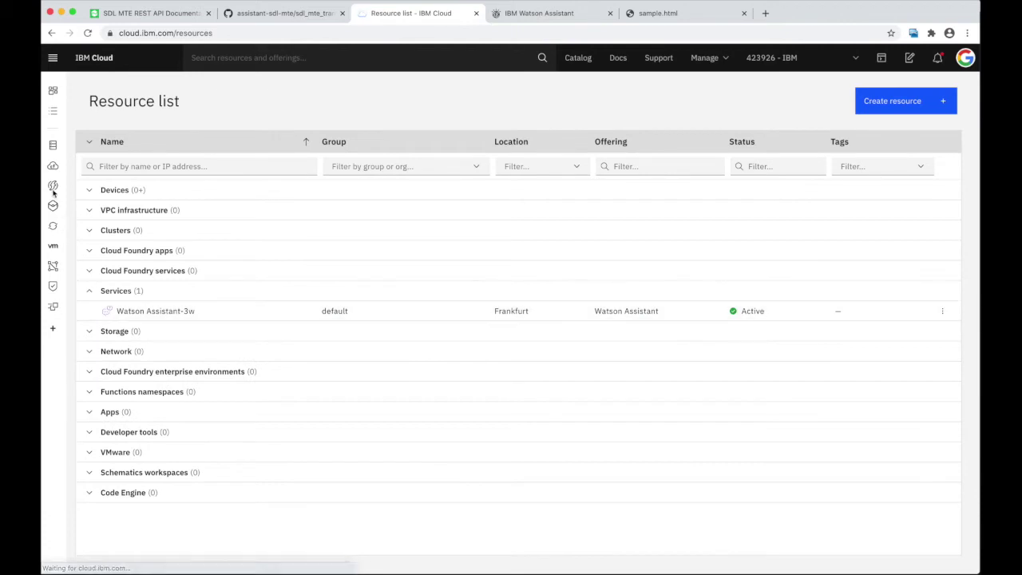
left_click(52, 186)
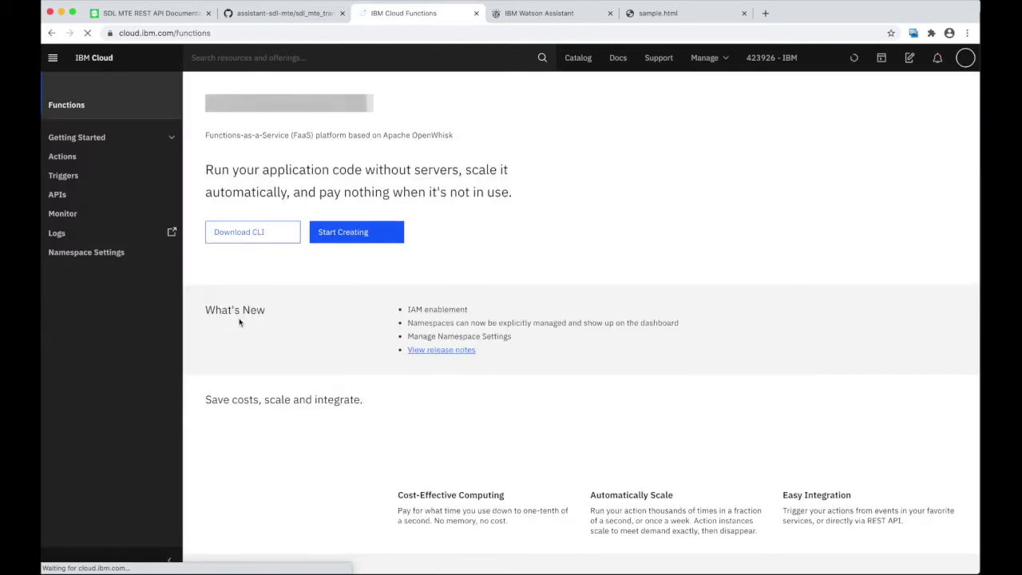
- Create a Cloud Functions action named sdl_translate_fra_eng in the default package with the Node.js 12 runtime
left_click(349, 267)
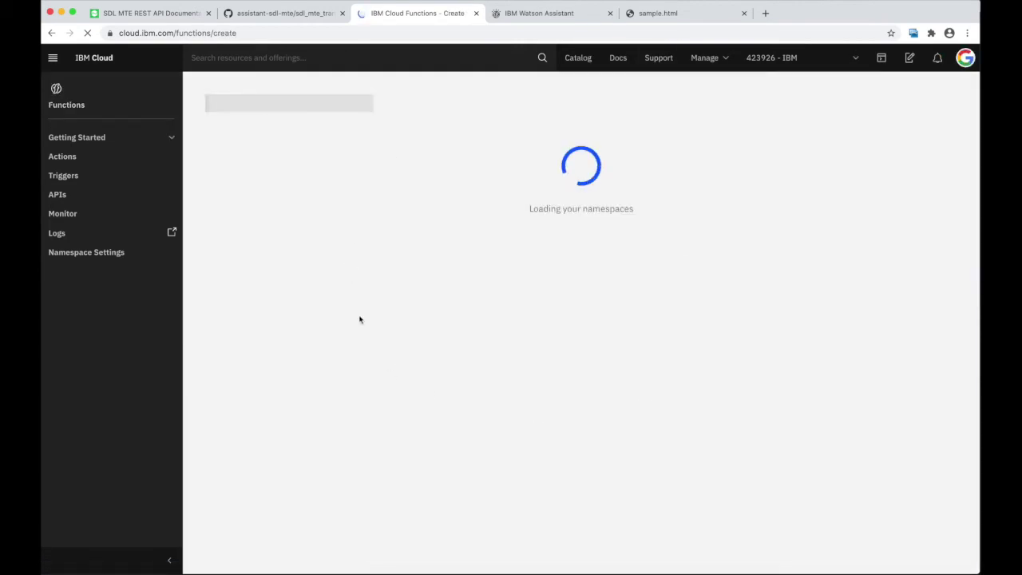
left_click(261, 271)
left_click(446, 168)
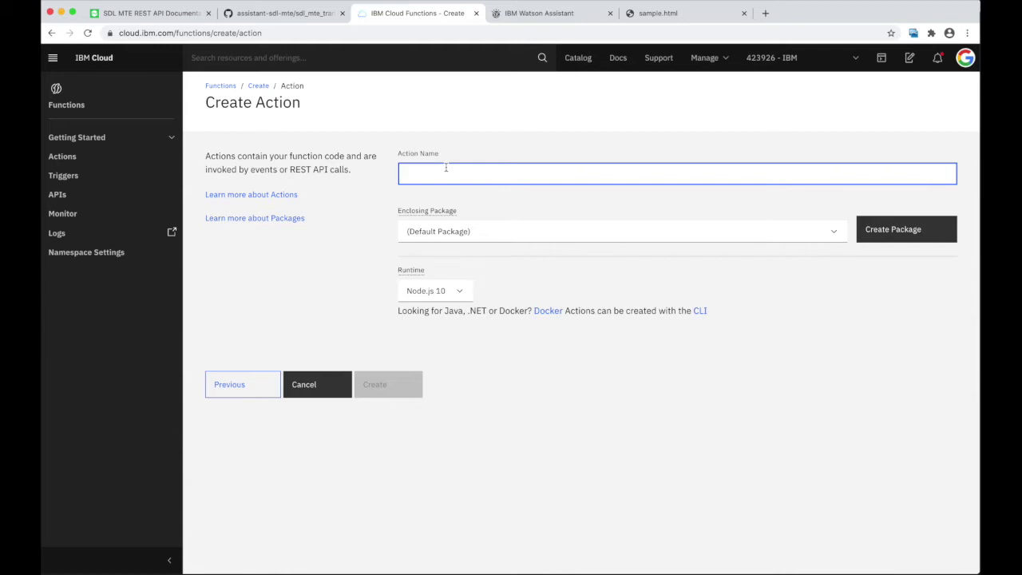
type("sdl")
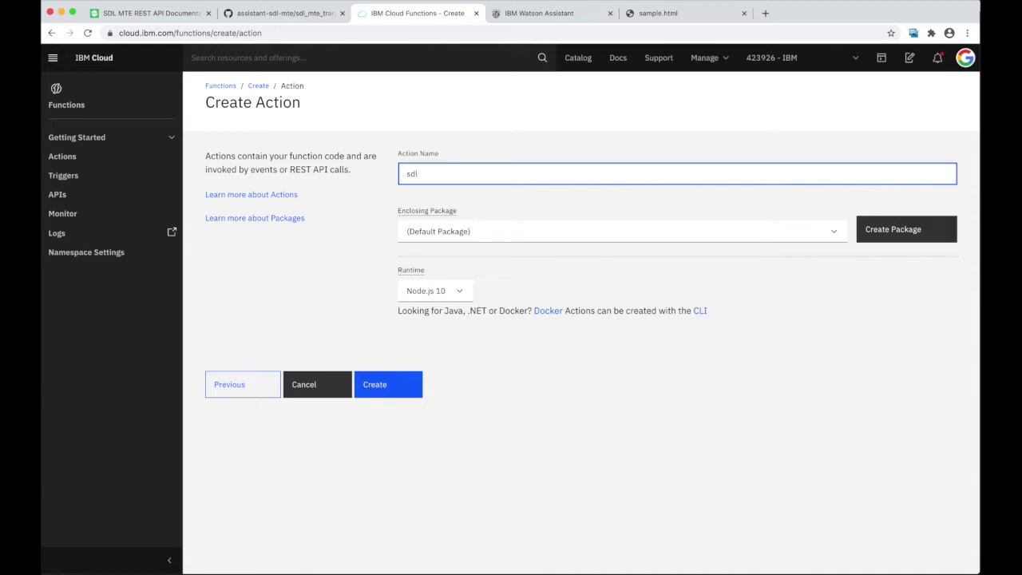
type("_translate_fra_eng")
left_click(455, 297)
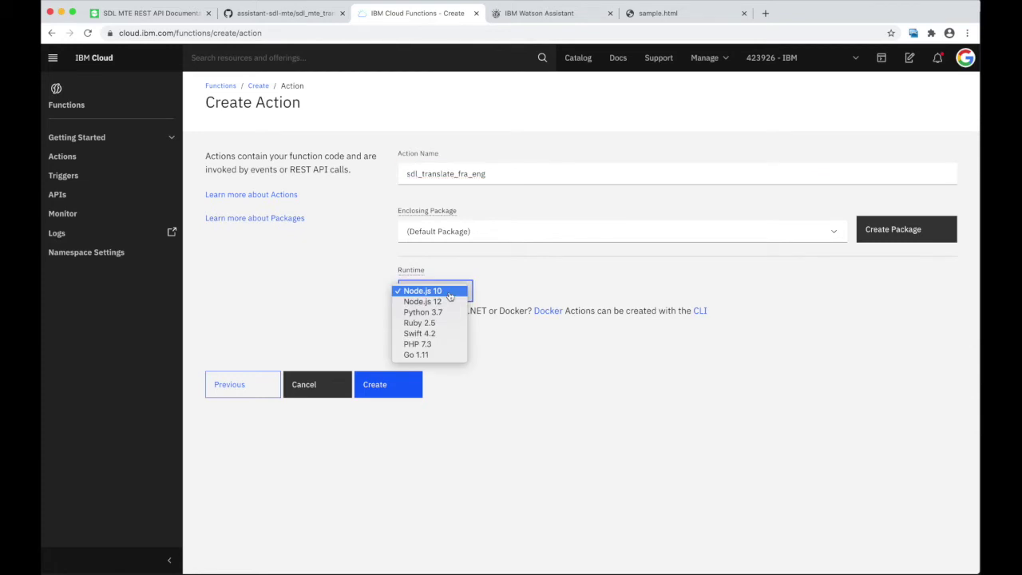
left_click(446, 301)
left_click(388, 386)
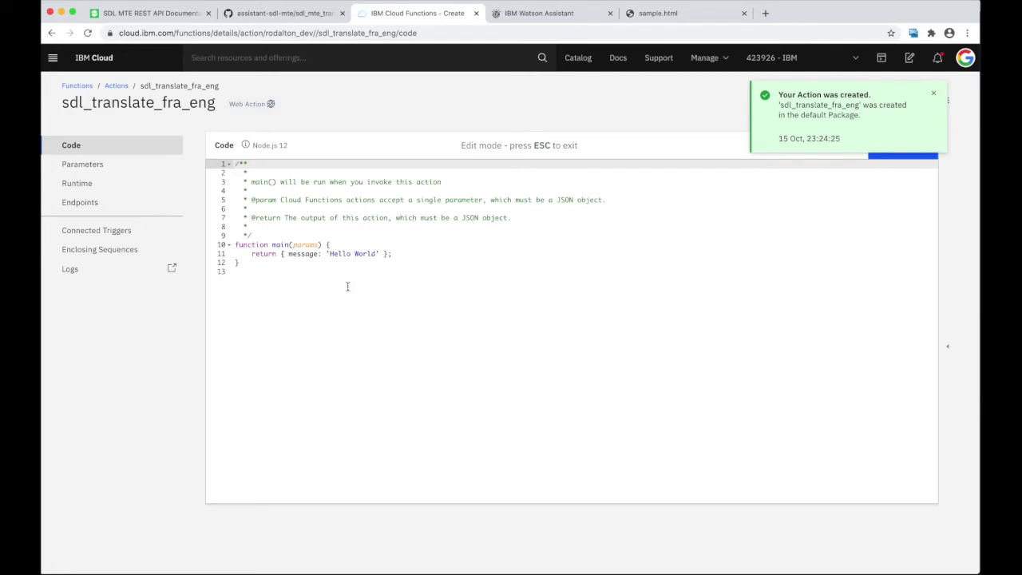
- Replace the action's default Hello World code with the copied sdl_mte_translate.js code
left_click_drag(255, 272, 188, 91)
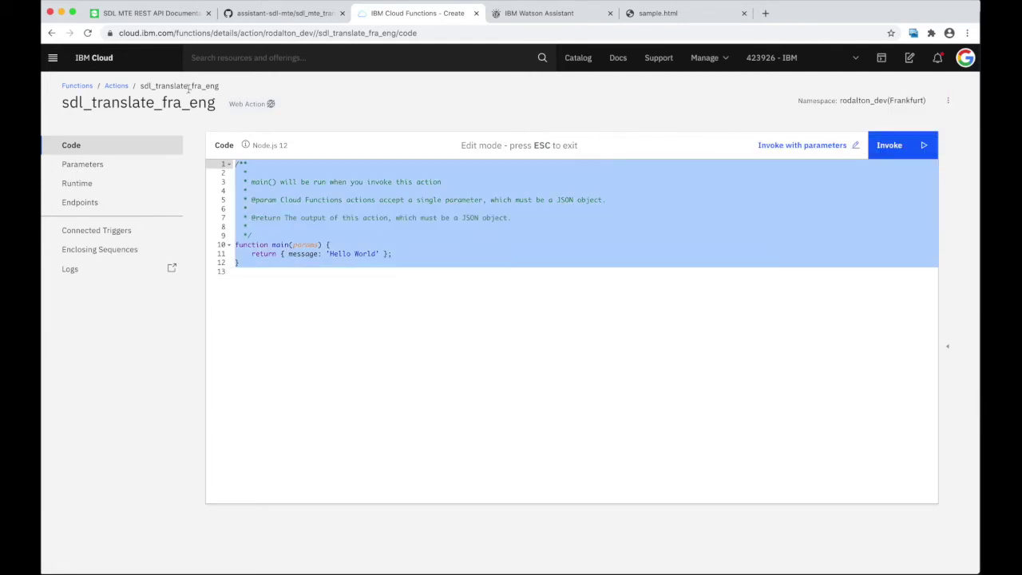
key("ctrl+v")
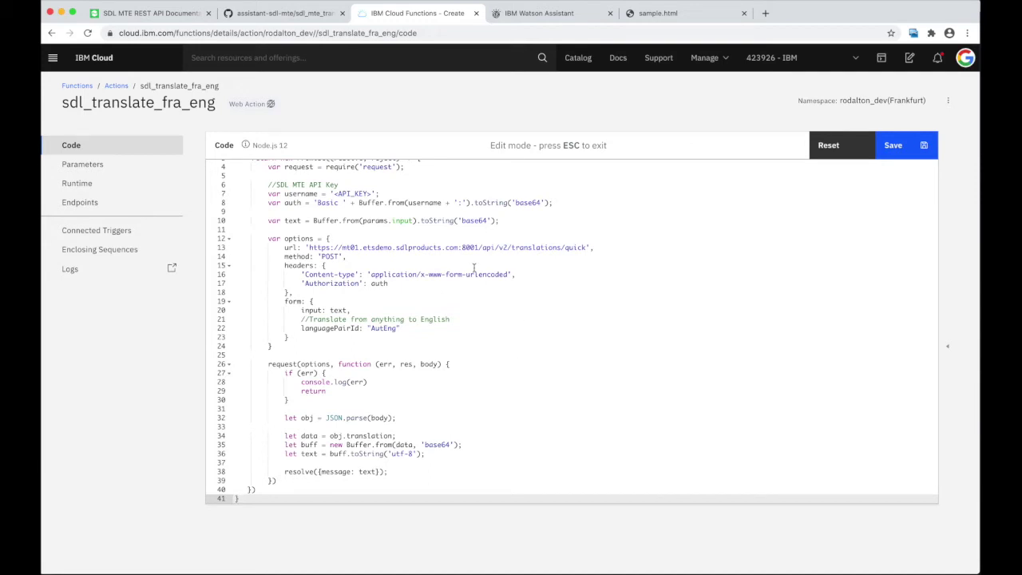
scroll(474, 267, "up", 1)
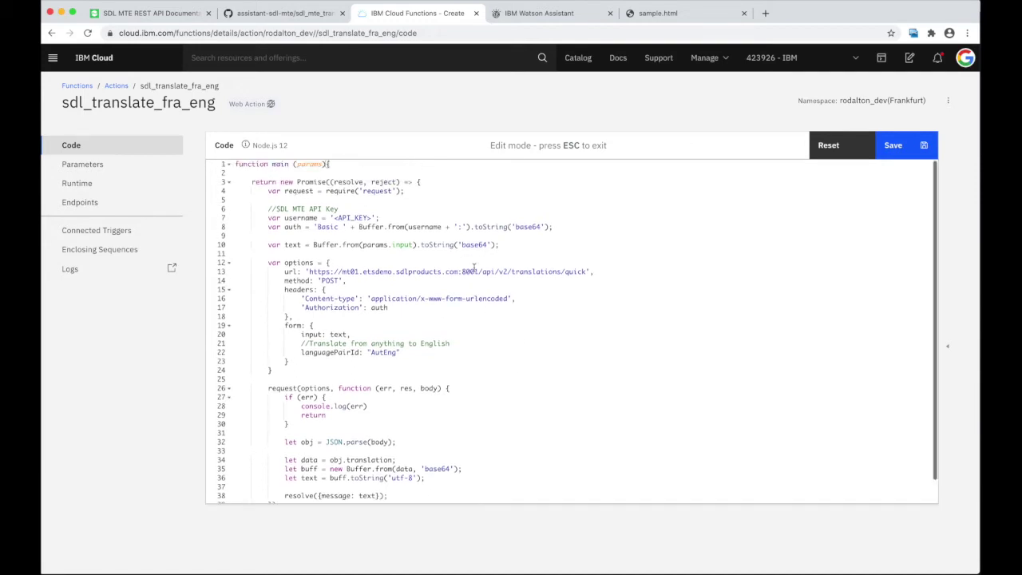
left_click(287, 13)
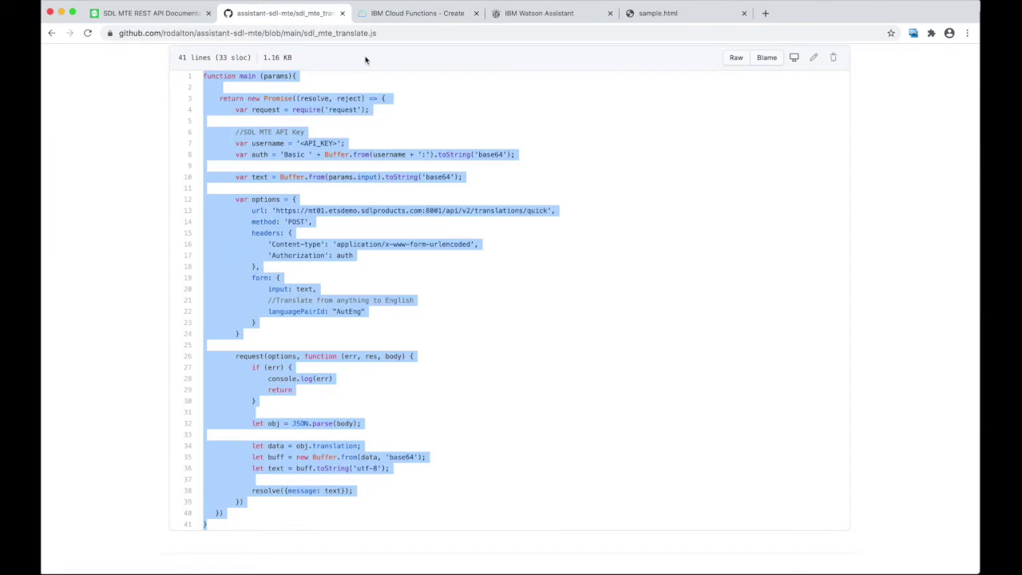
left_click(413, 15)
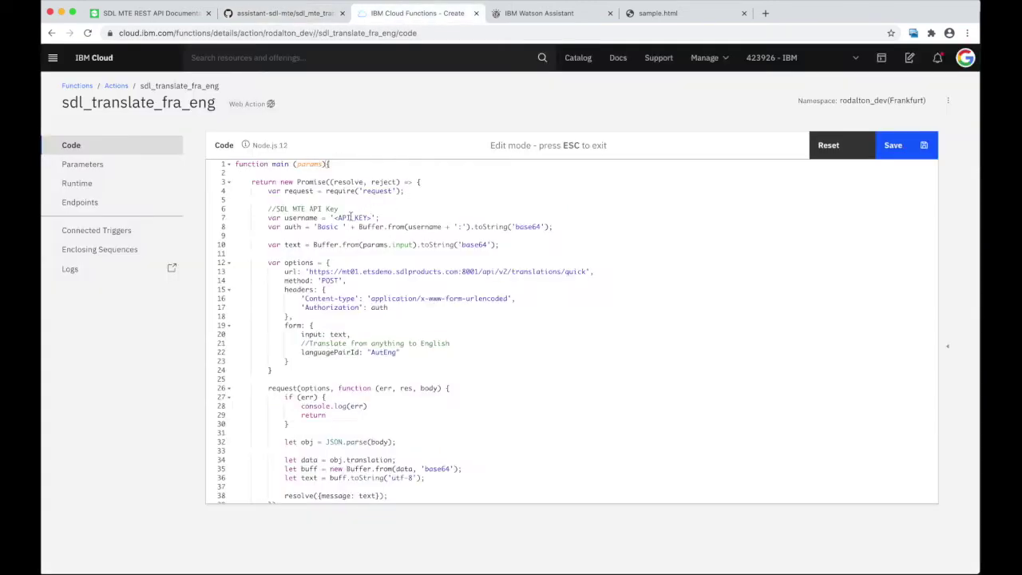
- Copy the SDL MTE API key from props.txt in the text editor and paste it over the <API_KEY> placeholder in the action's code
left_click_drag(334, 218, 373, 218)
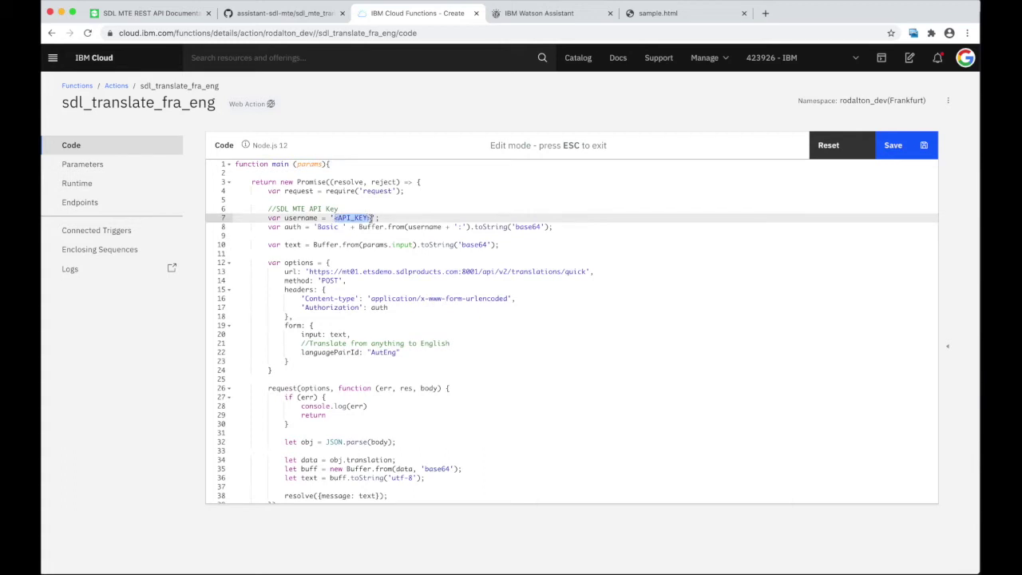
key("super+Tab")
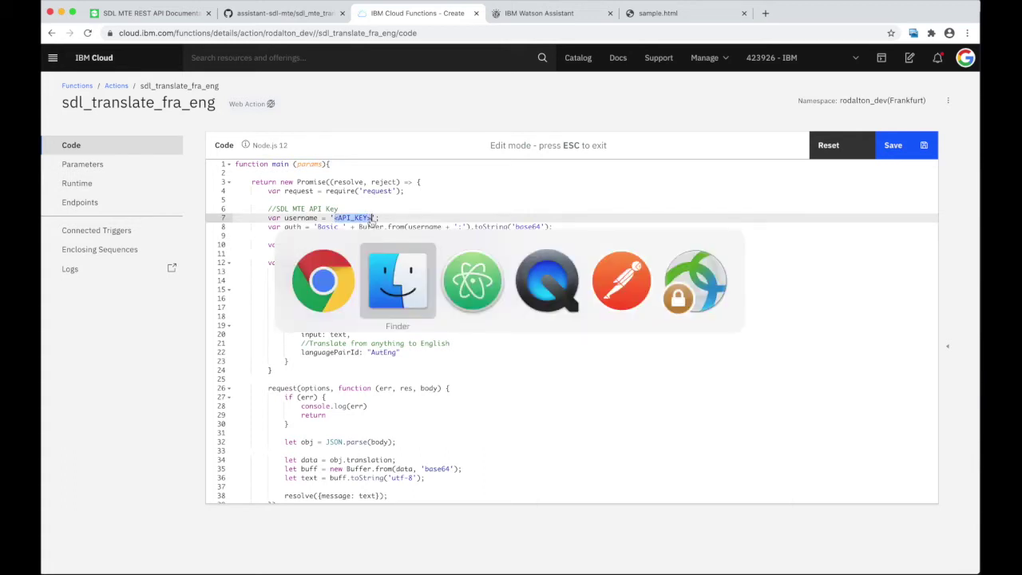
key("super+Tab")
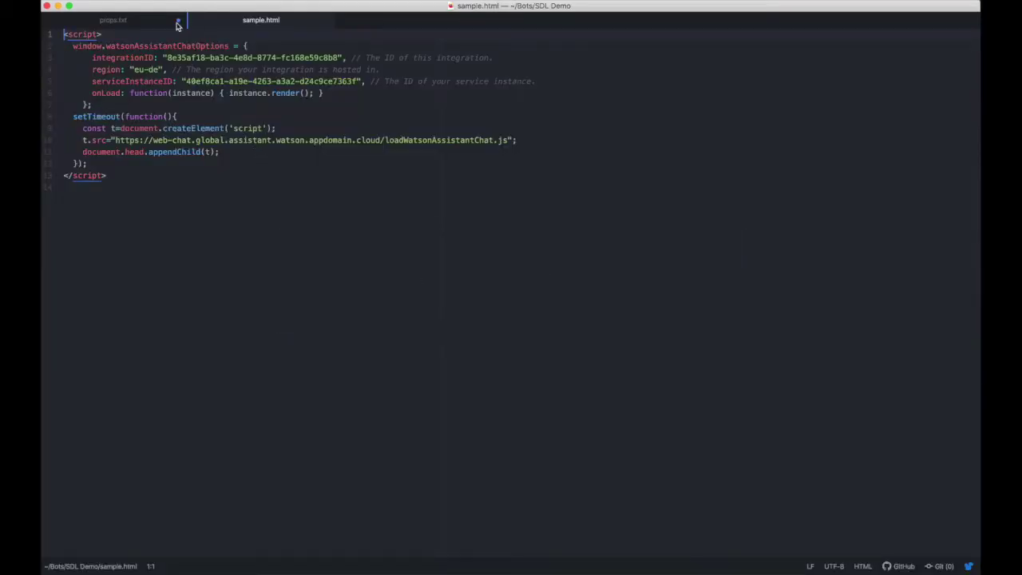
left_click(133, 22)
left_click(107, 34)
left_click_drag(106, 35, 271, 36)
key("super+c")
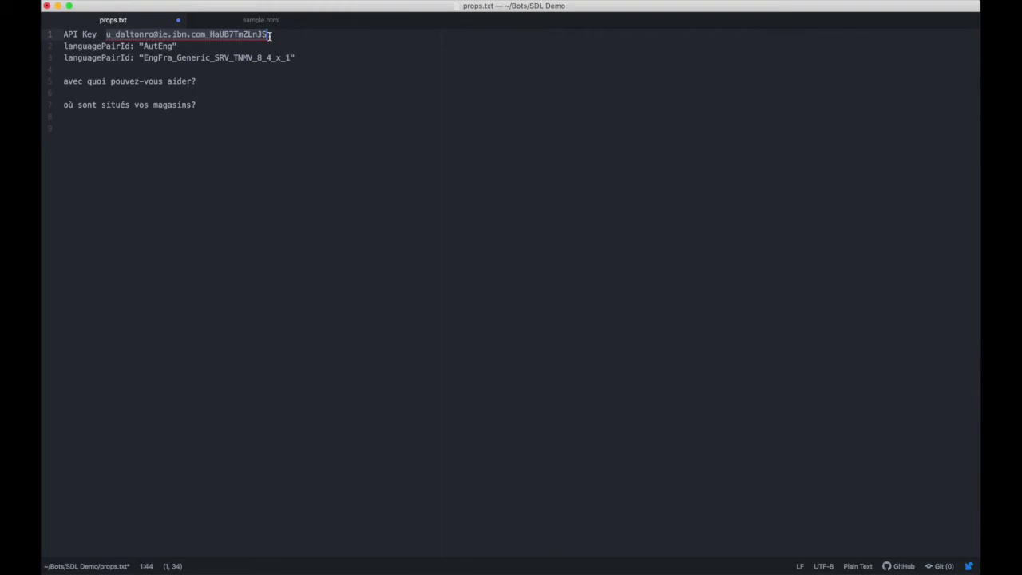
key("super+Tab")
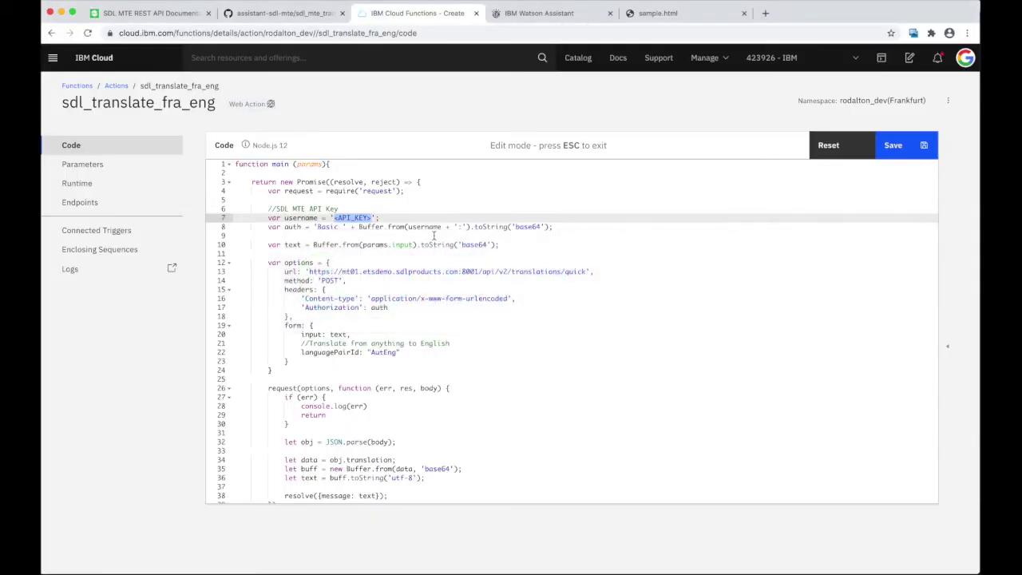
key("super+v")
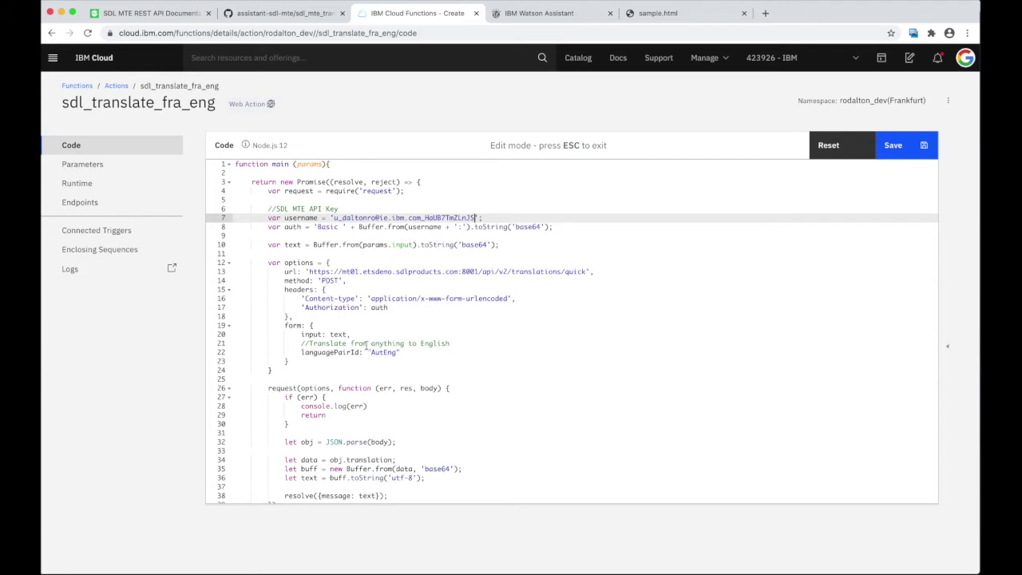
- Check the languagePairId line set to "AutEng" and save the sdl_translate_fra_eng action's code
left_click_drag(302, 352, 431, 360)
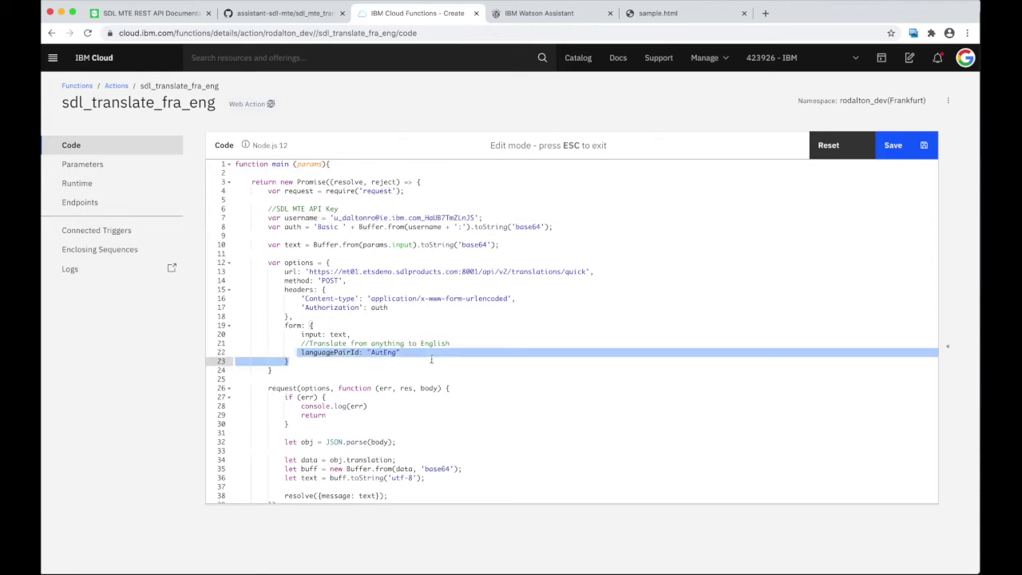
left_click(431, 360)
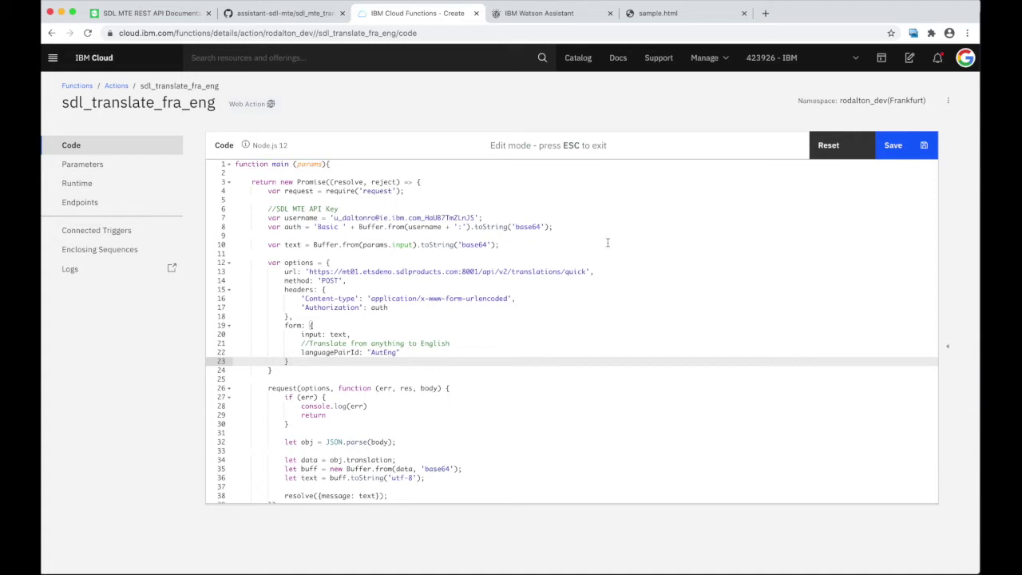
left_click(896, 152)
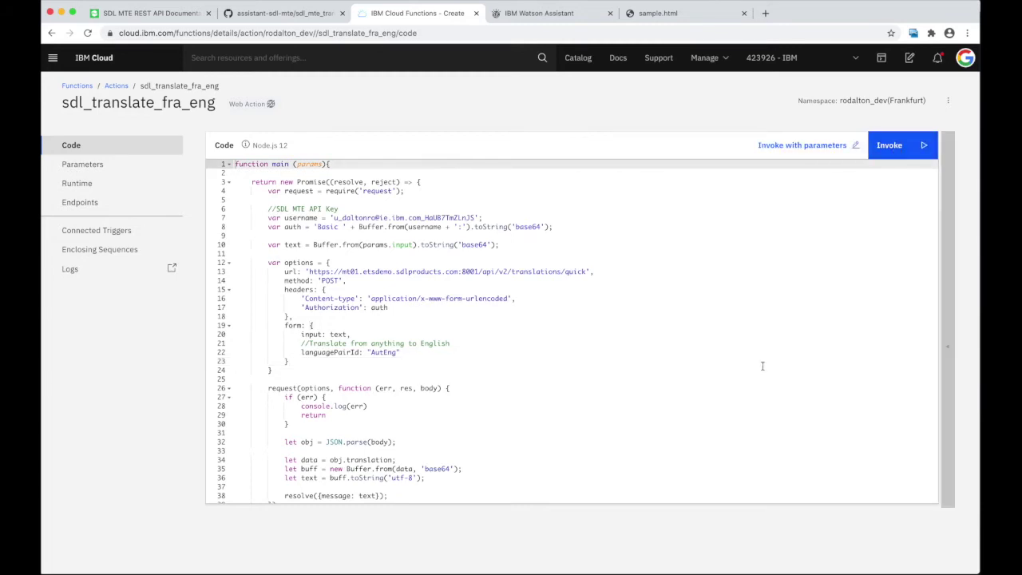
- Return to the assistant-sdl-mte repository's README on GitHub and read the Cloud Functions build steps about the API key, languagePairId and web action
left_click(275, 13)
scroll(314, 229, "up", 5)
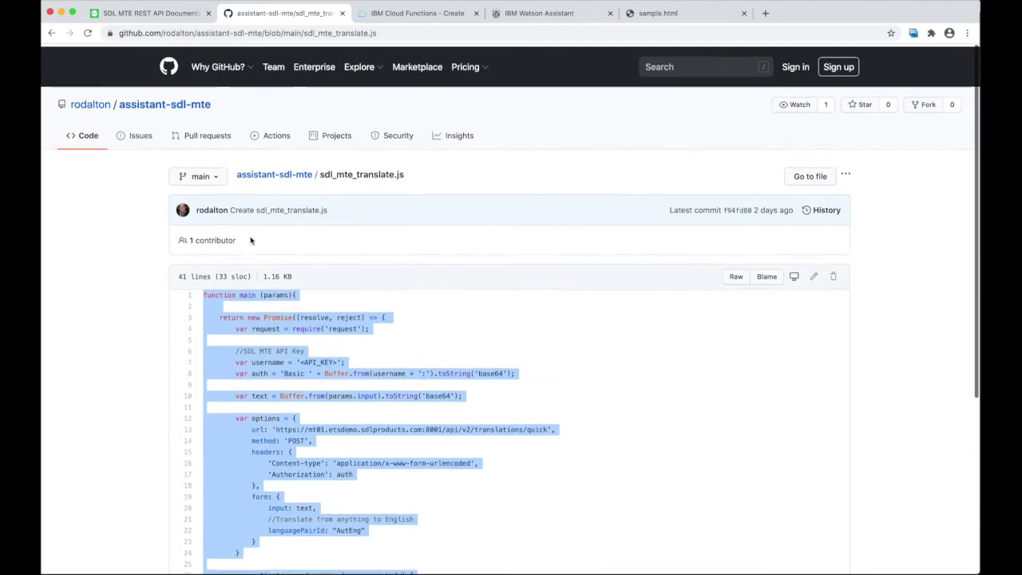
left_click(332, 313)
left_click(276, 173)
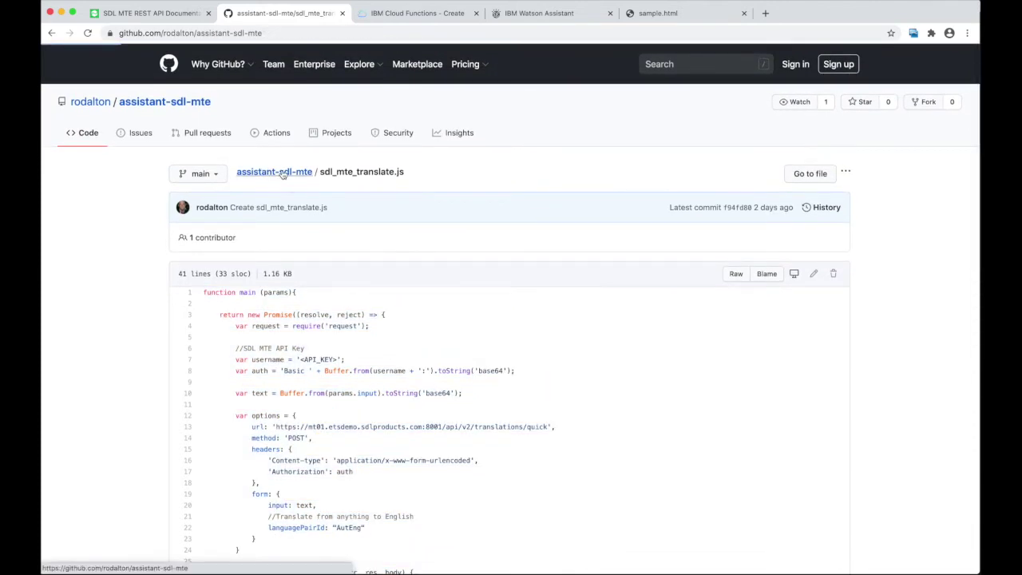
scroll(506, 431, "down", 5)
scroll(506, 438, "down", 10)
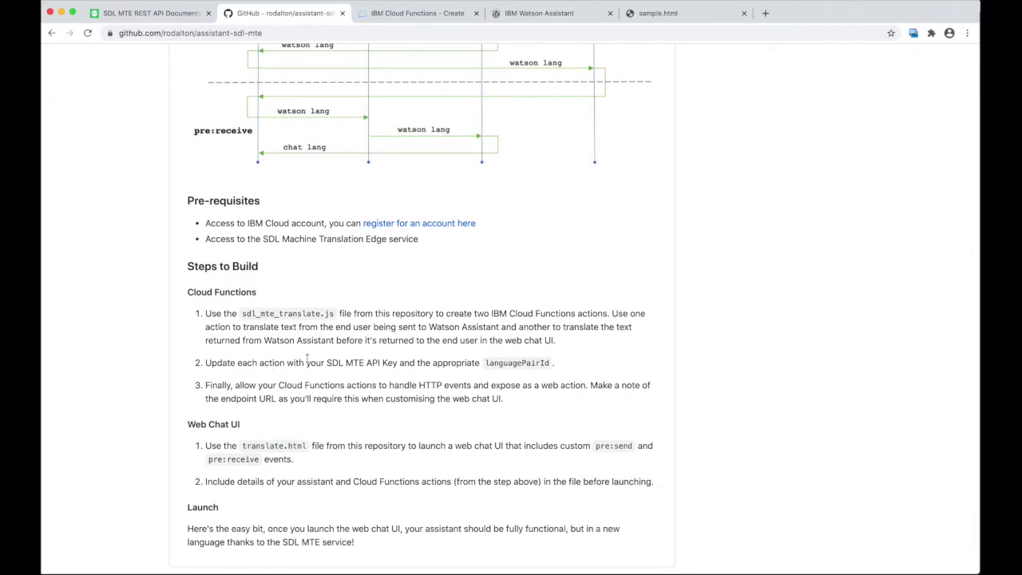
left_click_drag(316, 363, 482, 372)
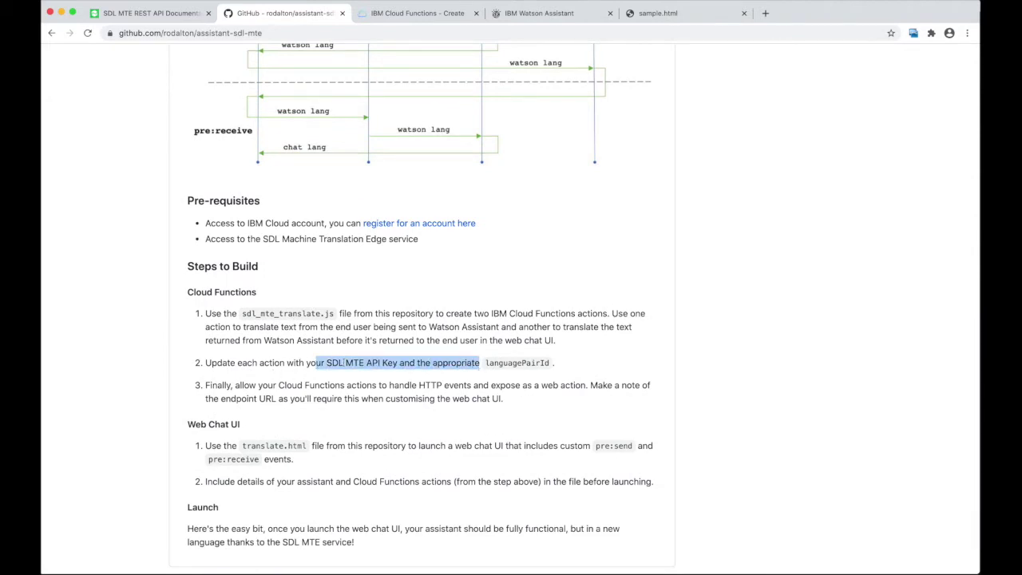
left_click(542, 362)
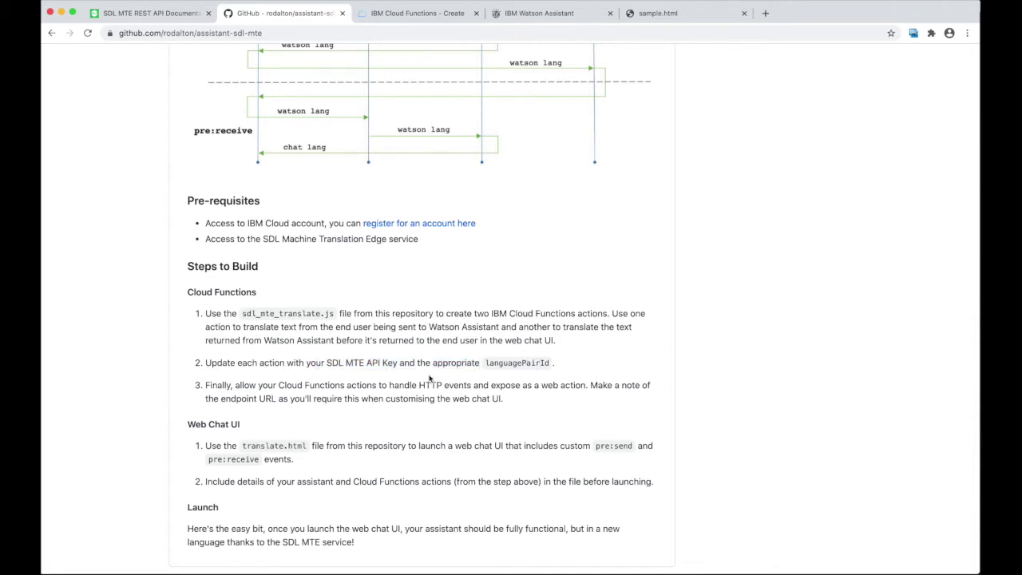
- Enable the sdl_translate_fra_eng action as a web action in its endpoint settings
left_click(431, 14)
left_click(90, 206)
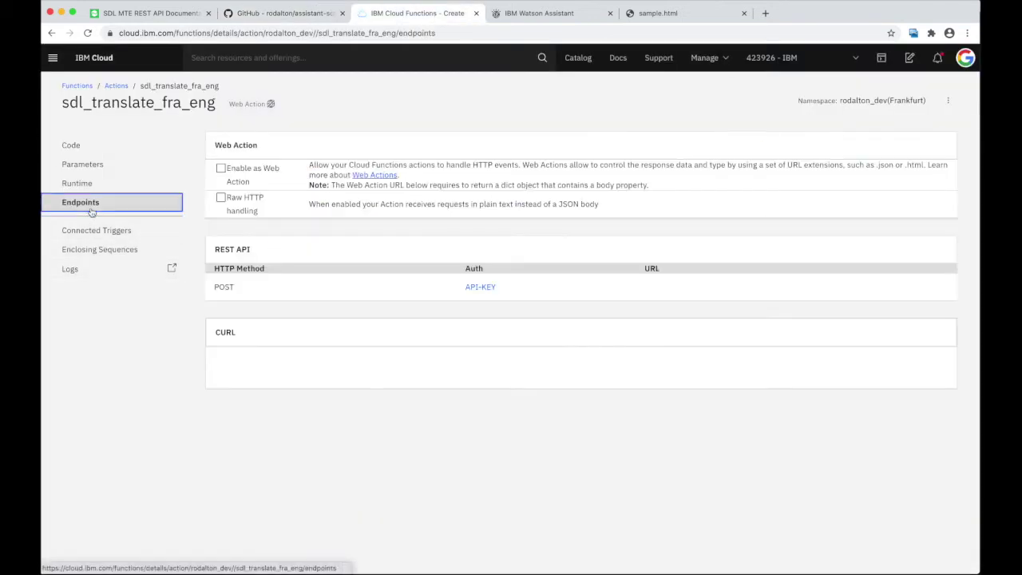
left_click(220, 168)
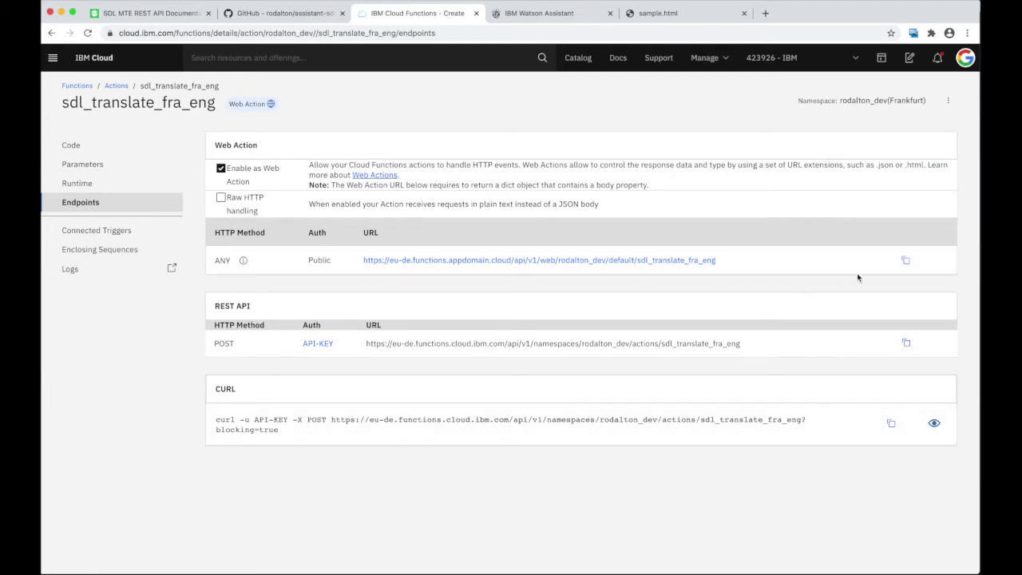
- Copy the public web action URL of sdl_translate_fra_eng and paste it at the end of props.txt in the text editor
left_click(906, 262)
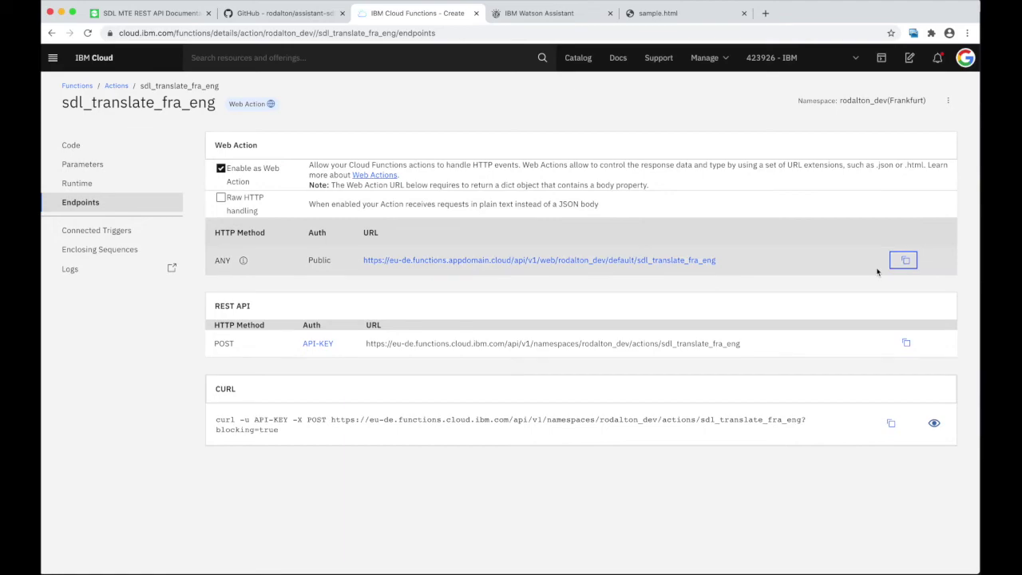
key("super+Tab")
left_click(320, 141)
key("super+v")
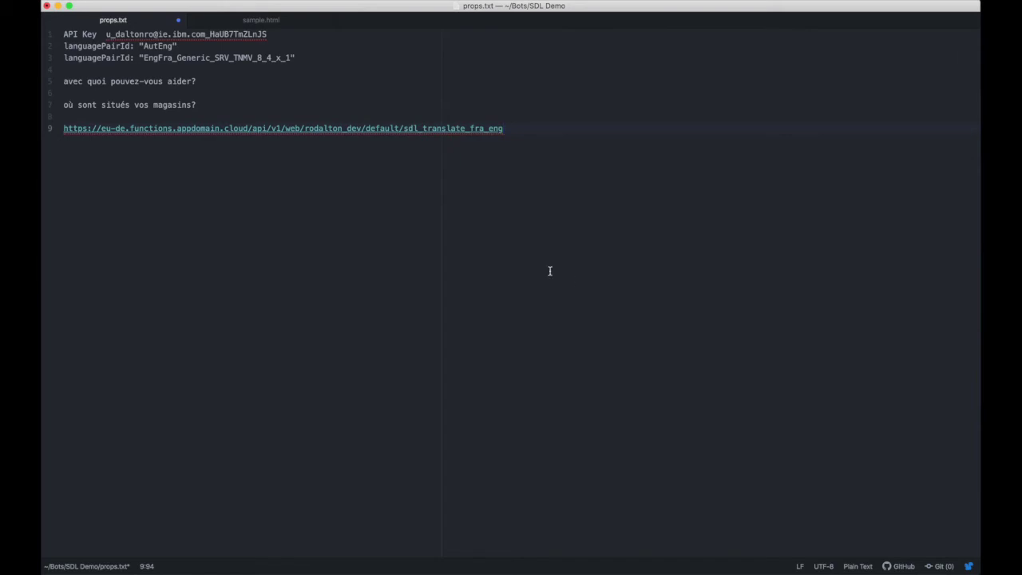
- Return to IBM Cloud and review the sdl_translate_eng_fra action's code, including its languagePairId value
key("super+Tab")
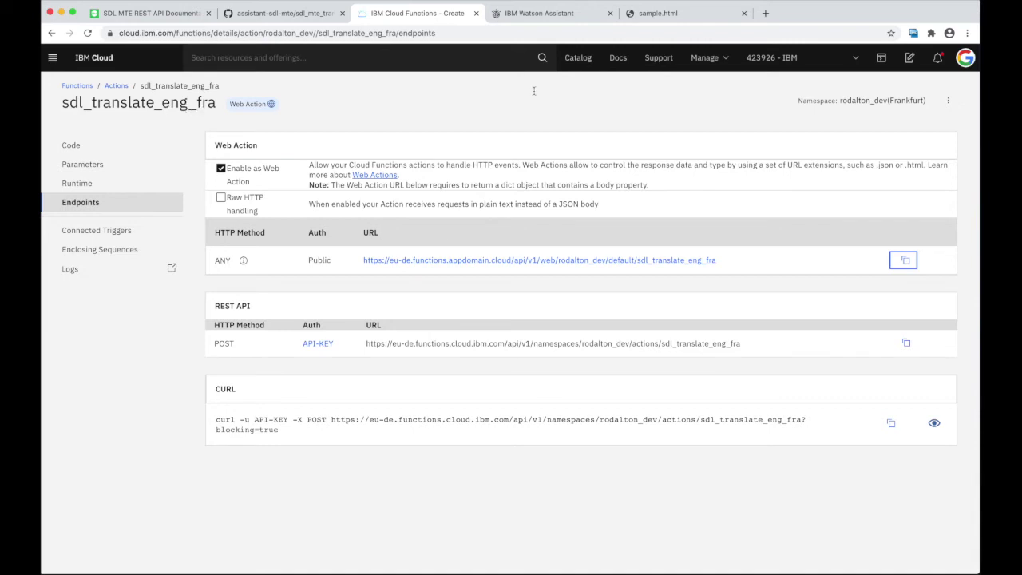
left_click(89, 147)
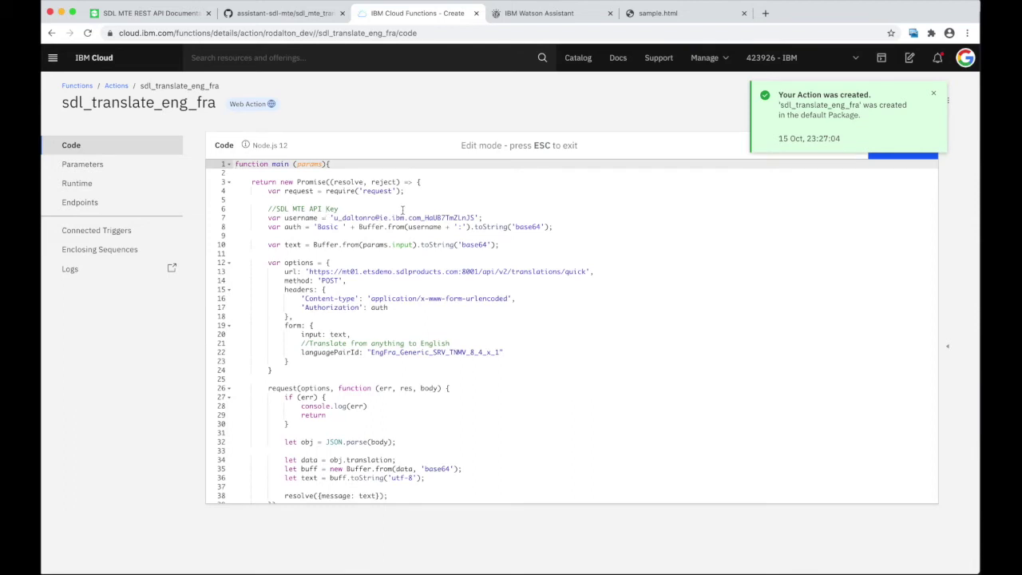
scroll(600, 341, "down", 2)
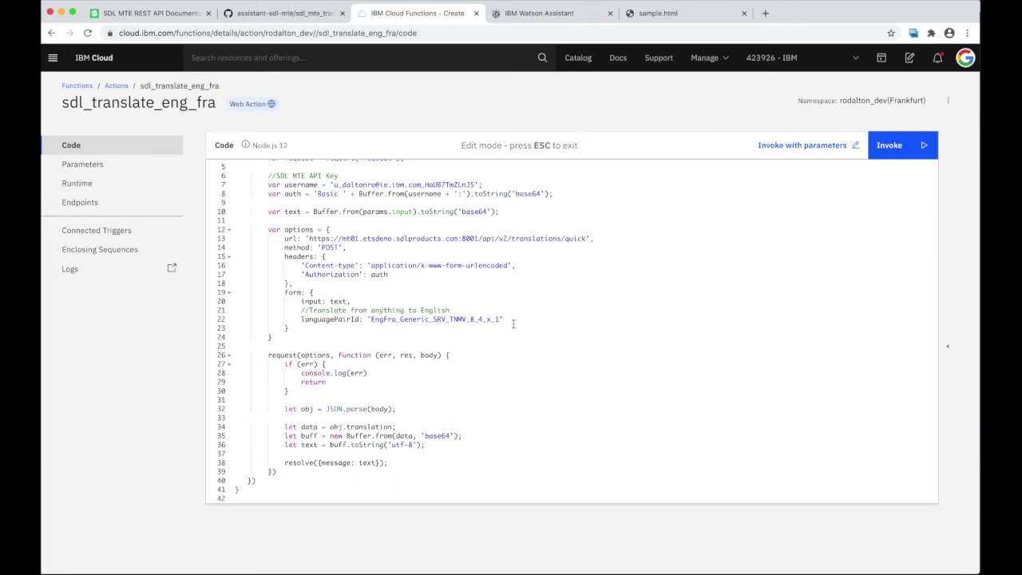
- Check the language pair list in the SDL MTE API documentation, and view the endpoint settings of the sdl_translate_eng_fra action in IBM Cloud
left_click(128, 16)
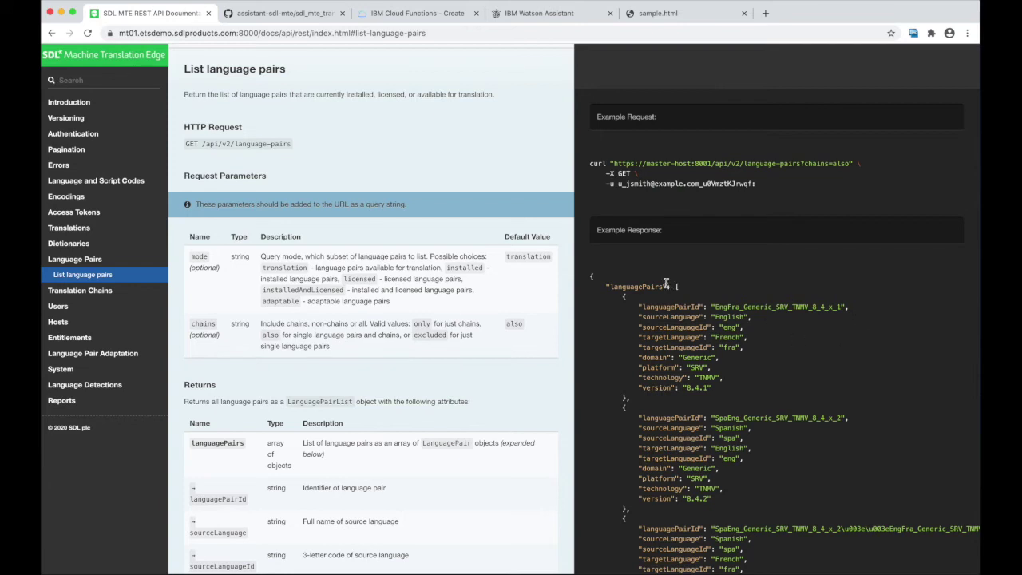
left_click(407, 21)
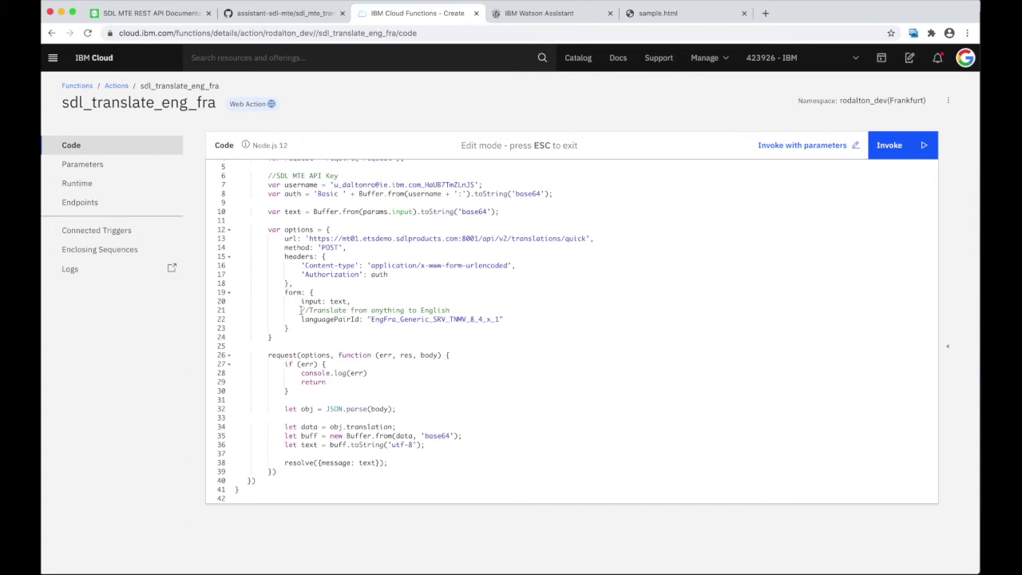
left_click(89, 205)
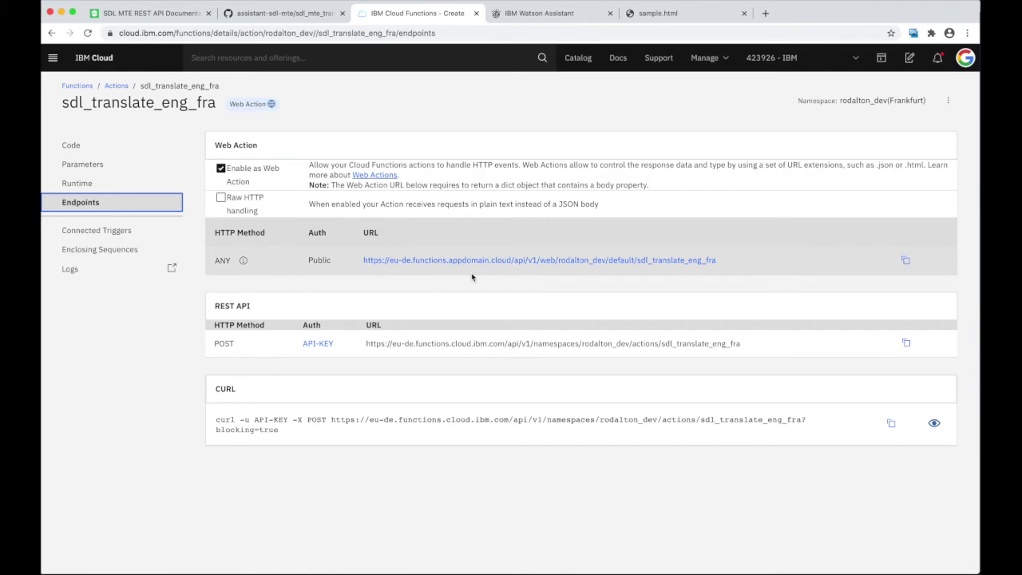
- Return to the assistant-sdl-mte repository's README on GitHub and read the Web Chat UI build steps about the translate.html file
left_click(291, 13)
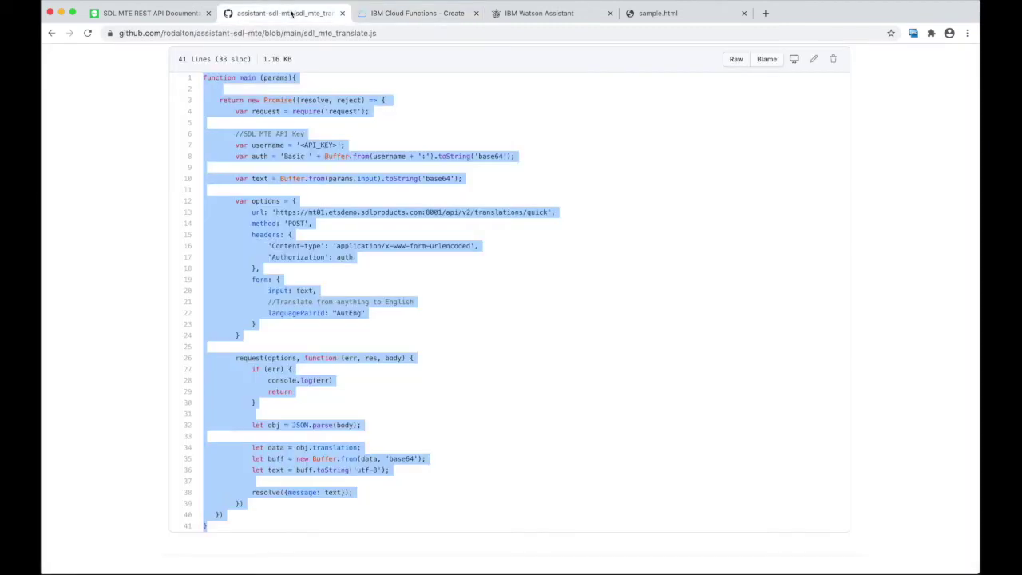
scroll(387, 286, "up", 5)
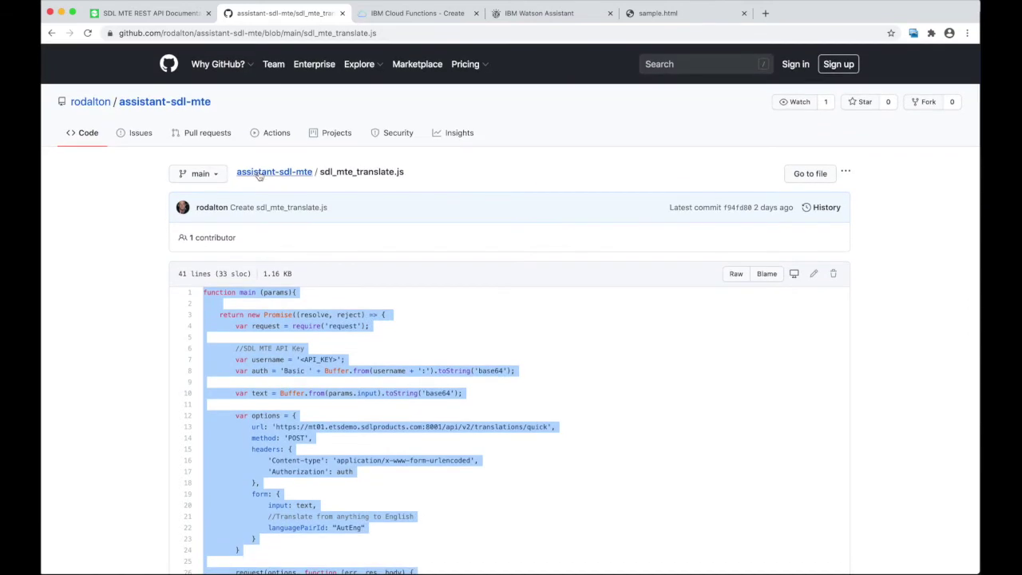
left_click(271, 177)
scroll(426, 404, "down", 15)
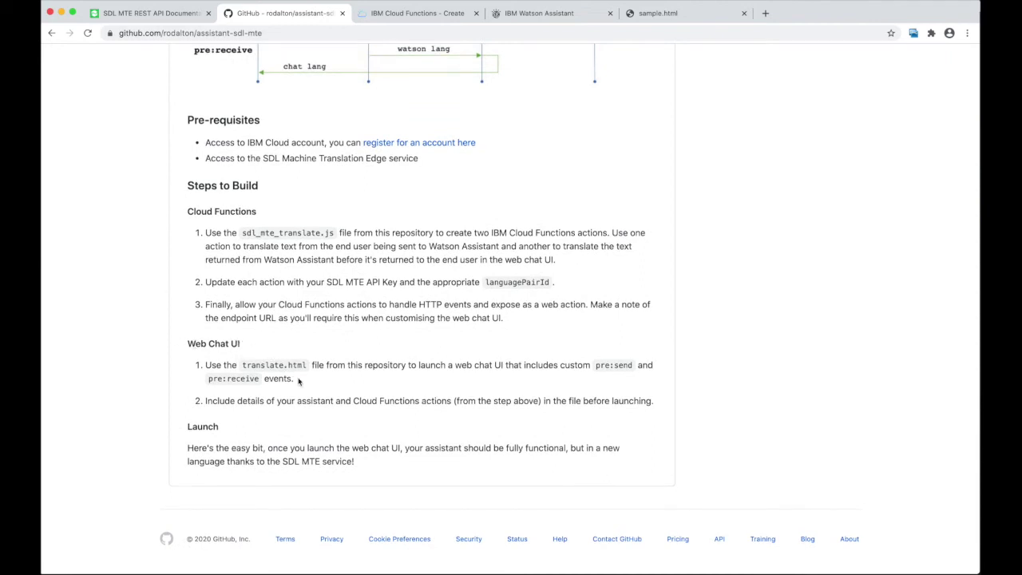
left_click_drag(241, 365, 307, 365)
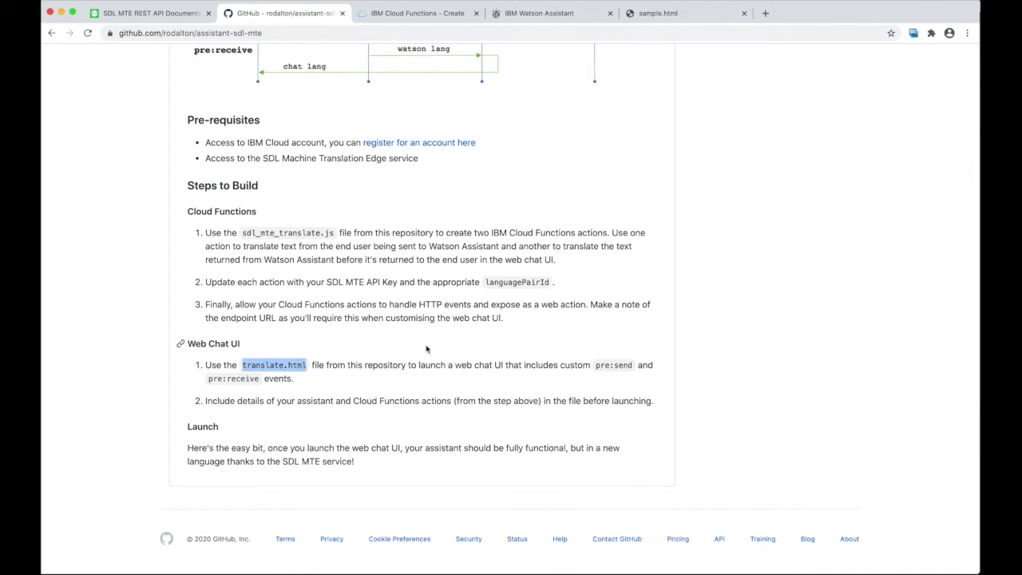
- Copy the full code of translate.html from the GitHub repository and paste it into a new file in the text editor
scroll(426, 349, "up", 15)
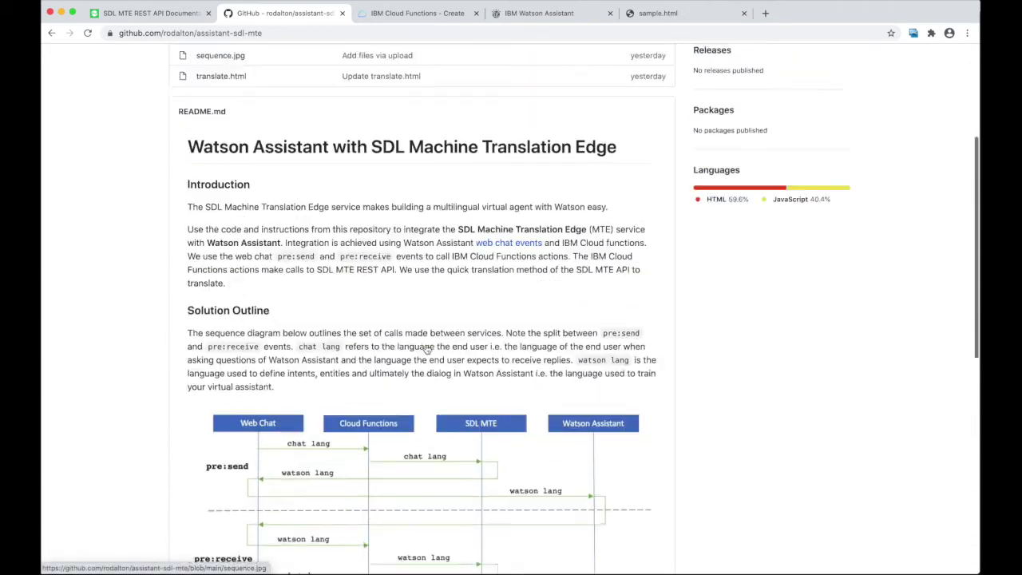
left_click(212, 212)
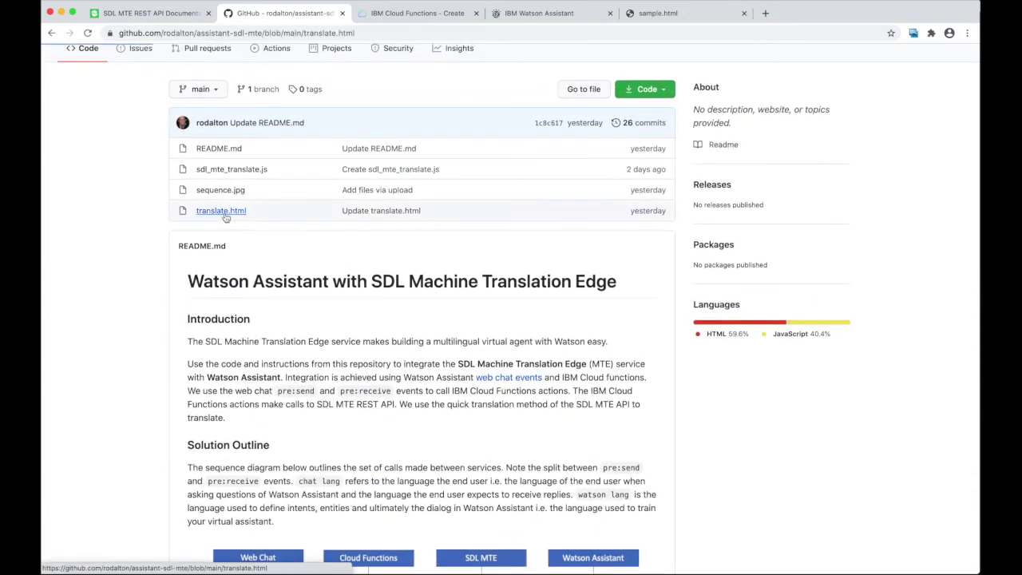
scroll(375, 343, "down", 8)
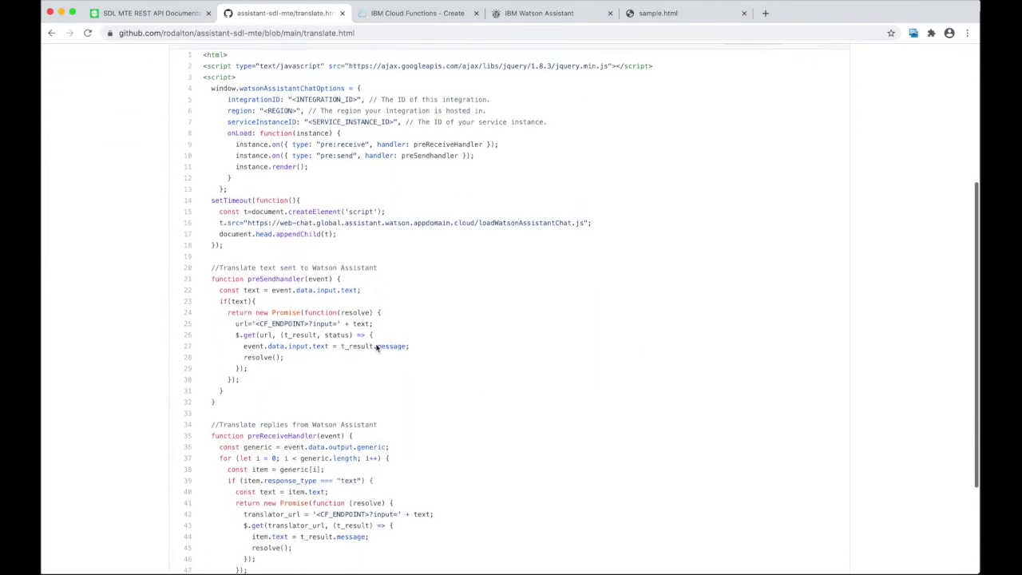
left_click_drag(240, 520, 205, 294)
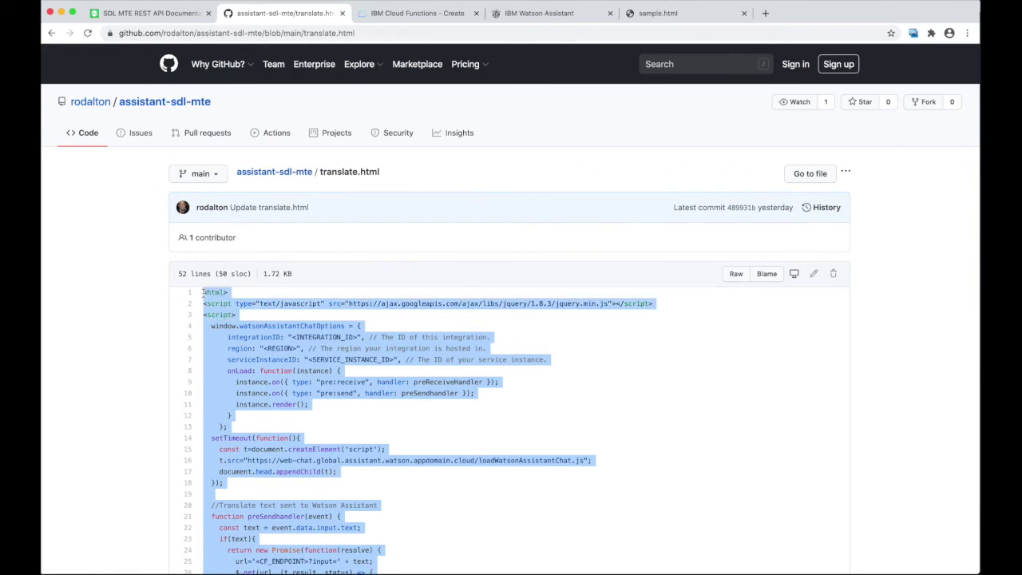
key("super+Tab")
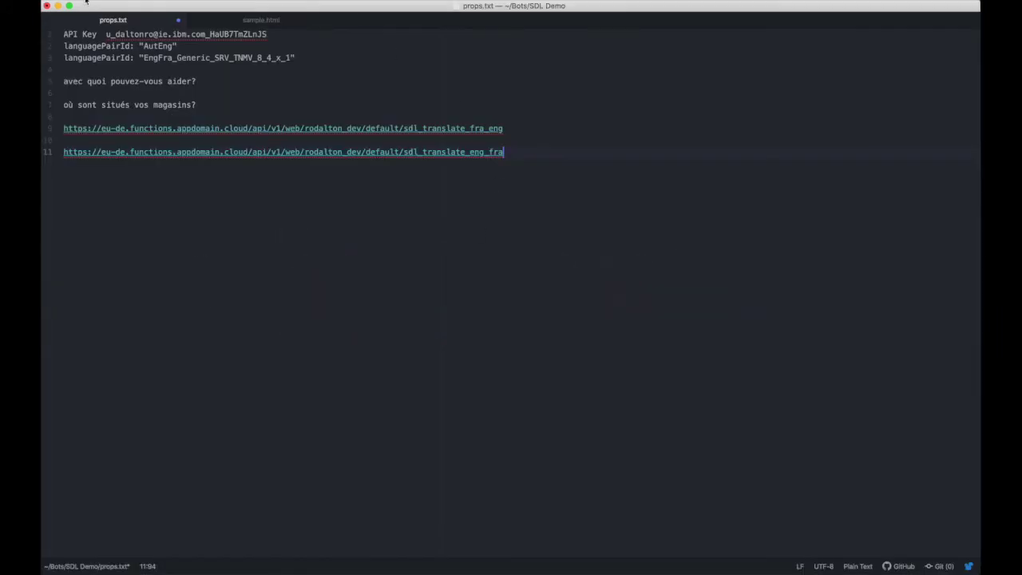
left_click(96, 0)
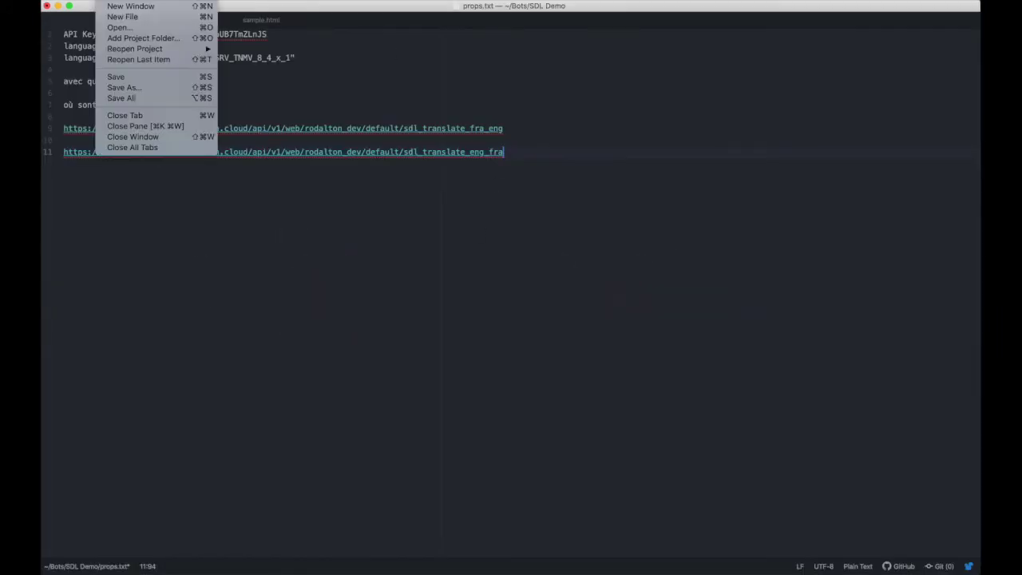
left_click(116, 16)
key("super+v")
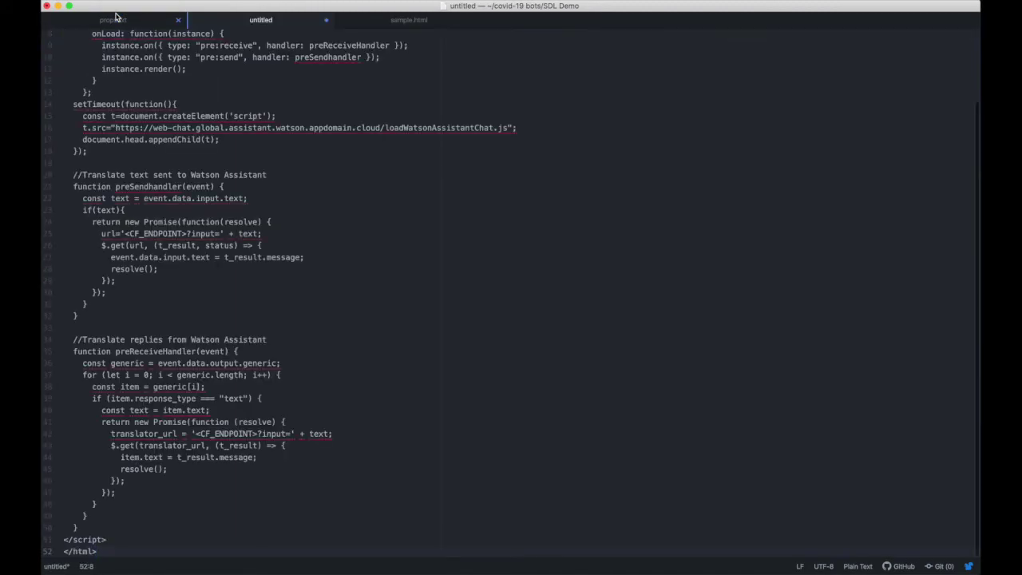
- Save the new file as translate.html in the SDL Demo folder, replacing the existing file
left_click(112, 0)
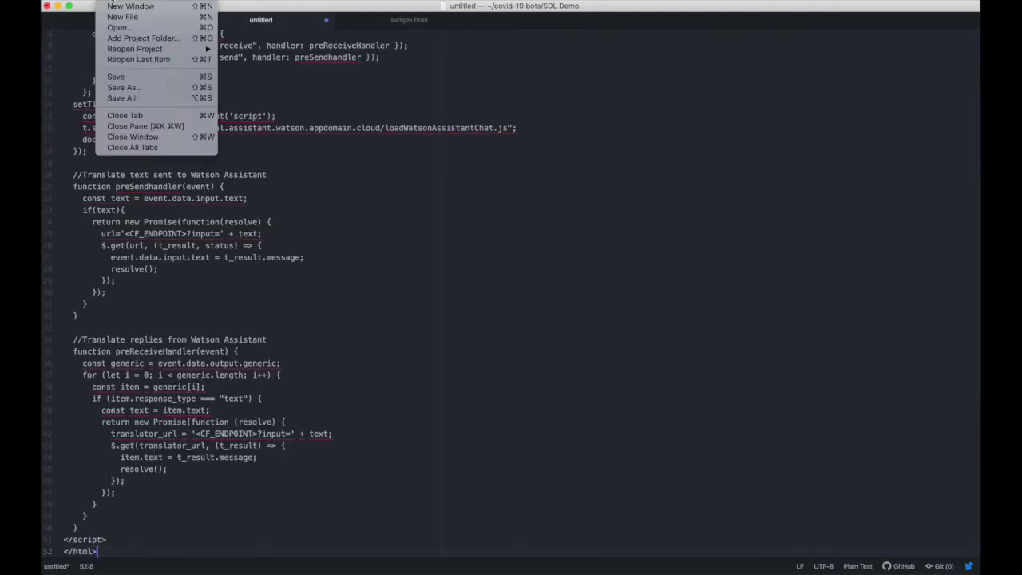
left_click(128, 87)
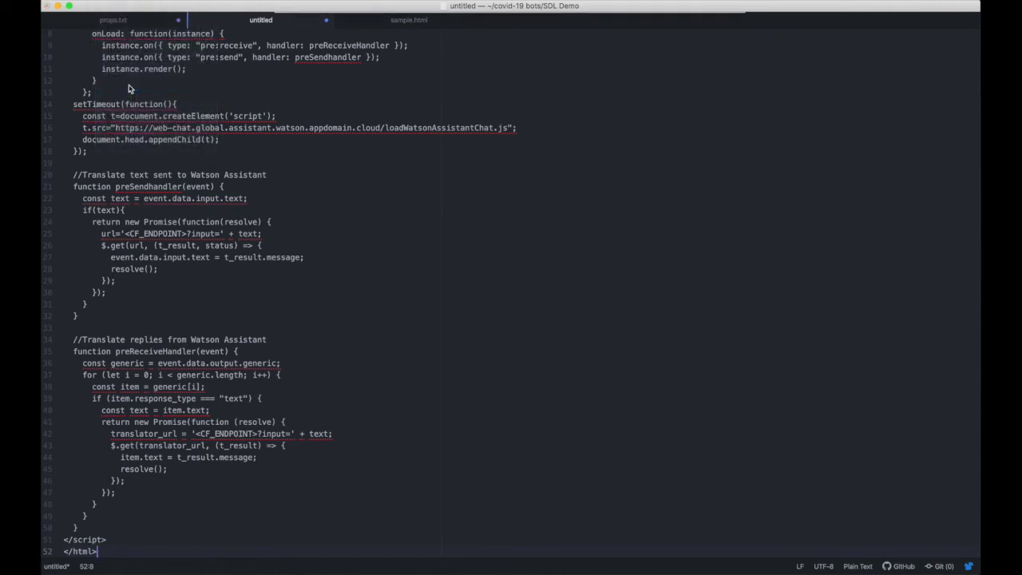
type("trans")
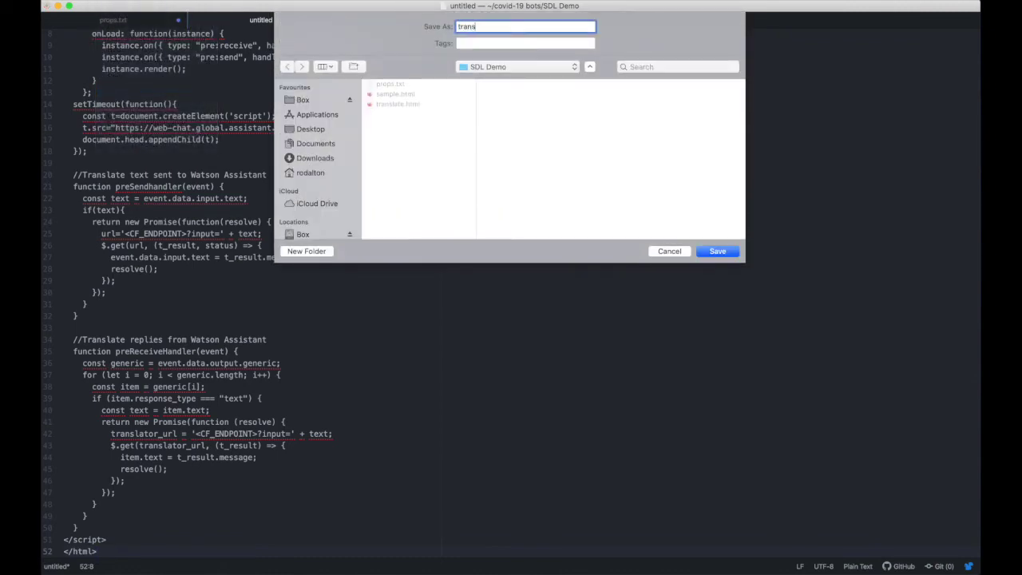
type("late.html")
left_click(727, 255)
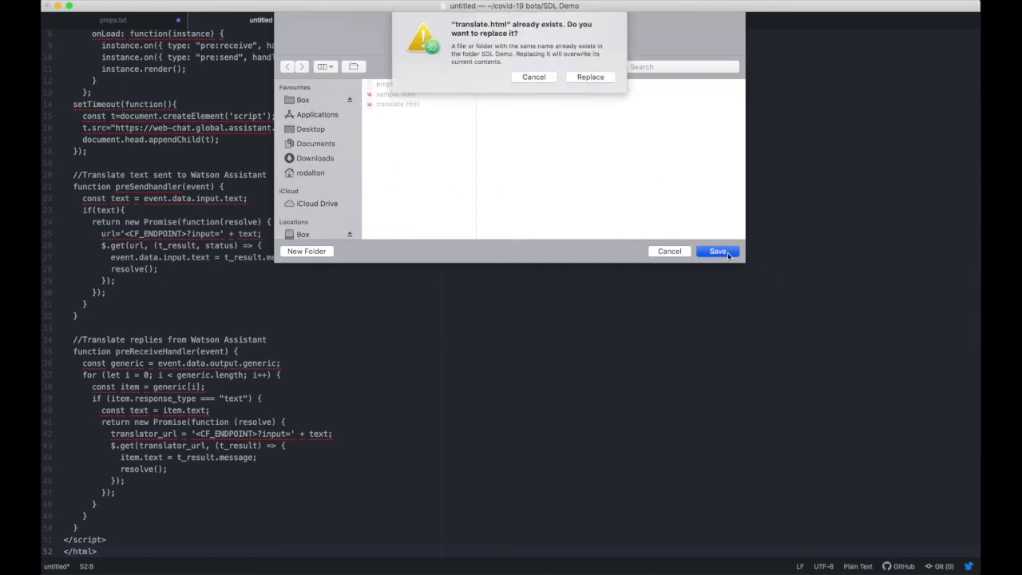
left_click(592, 79)
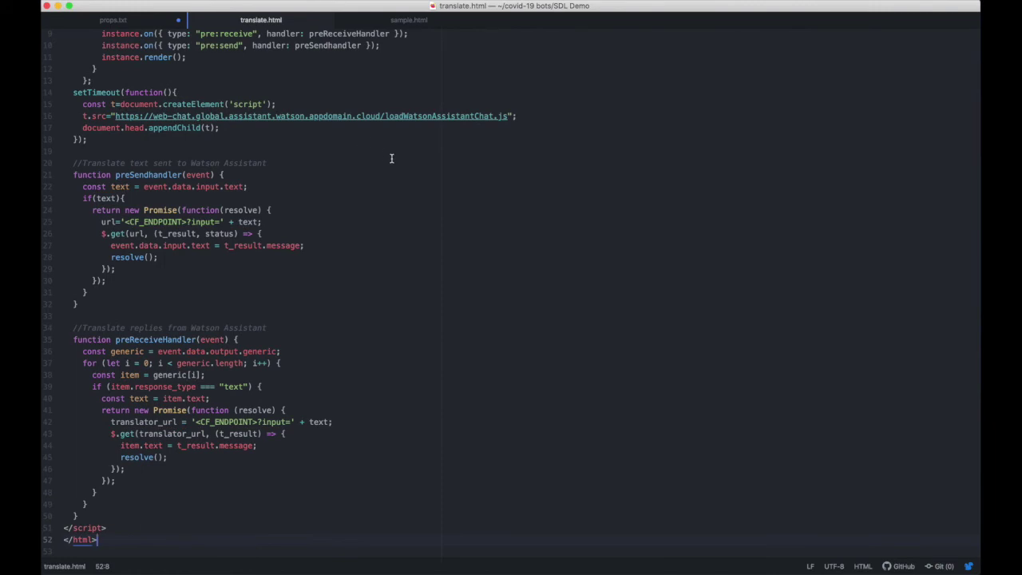
- Replace the integrationID, region and serviceInstanceID placeholder lines in translate.html with the corresponding lines copied from sample.html, and save the file
scroll(391, 160, "up", 4)
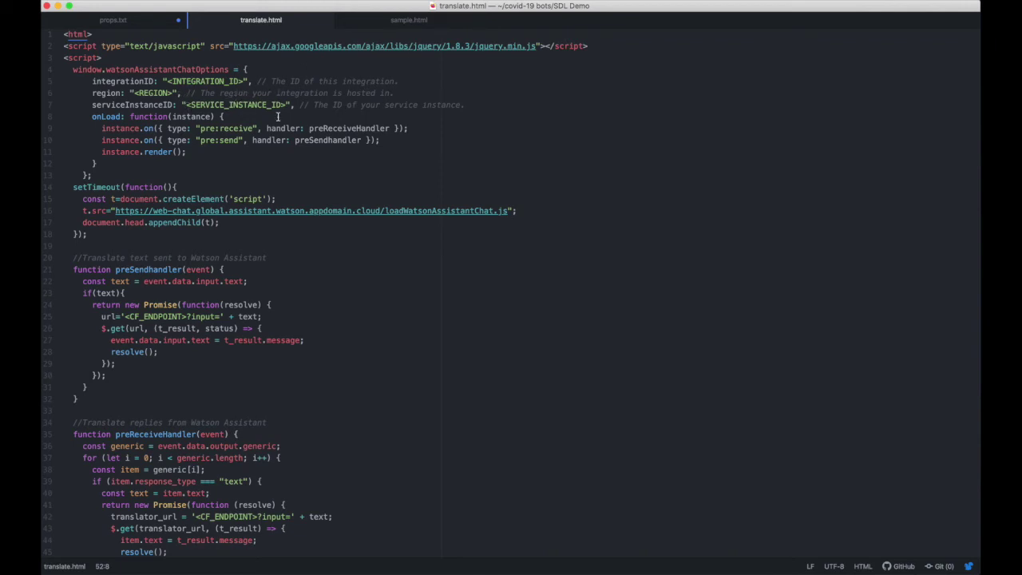
left_click(416, 22)
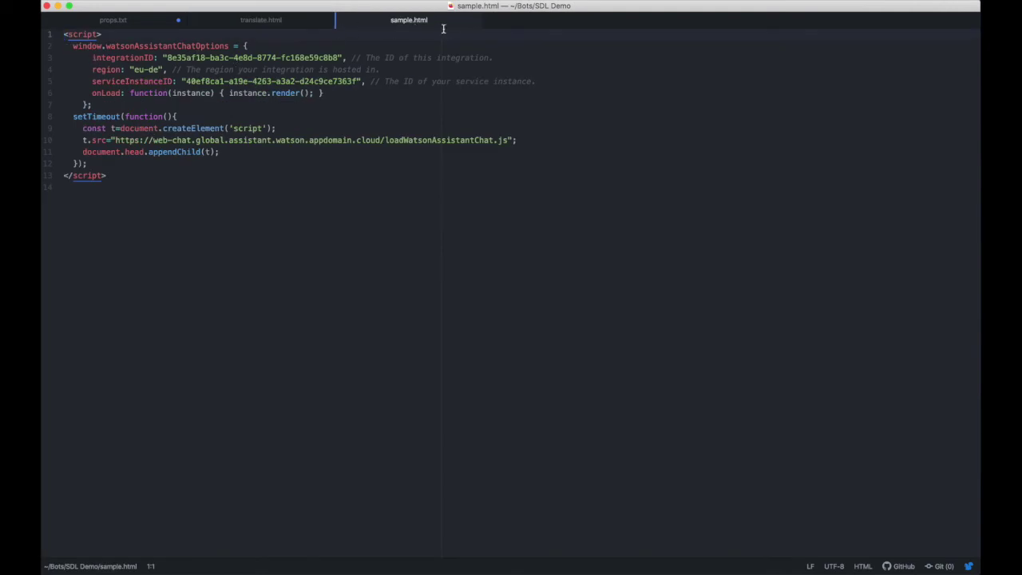
left_click(538, 82)
left_click_drag(538, 81, 43, 61)
key("super+c")
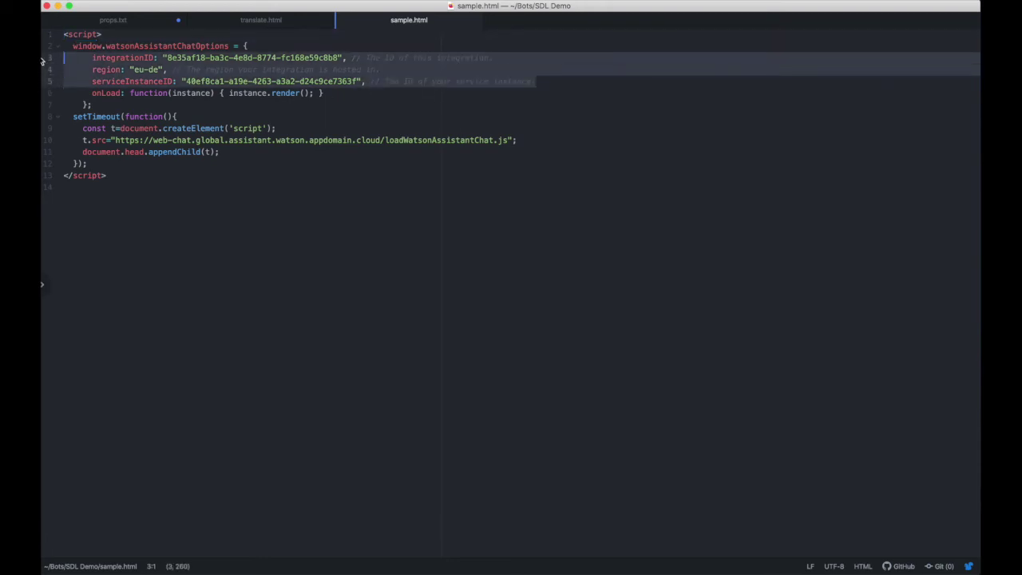
left_click(258, 19)
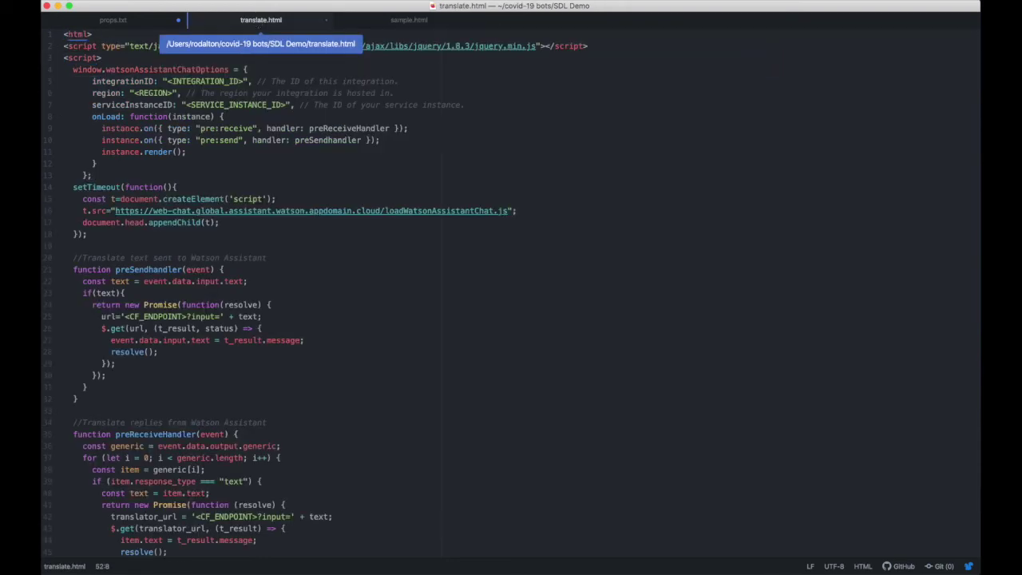
left_click_drag(479, 105, 42, 86)
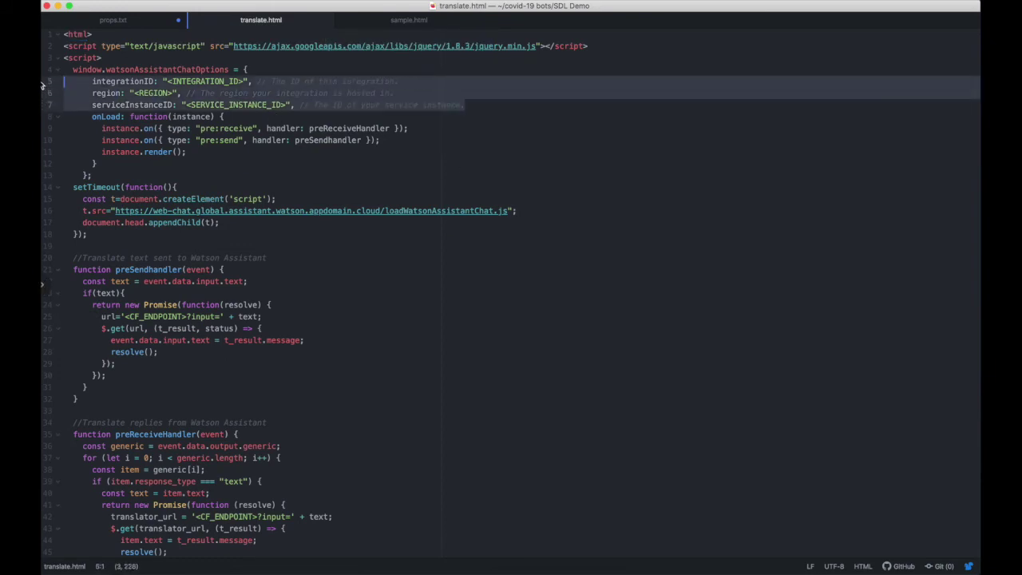
key("super+v")
key("super+s")
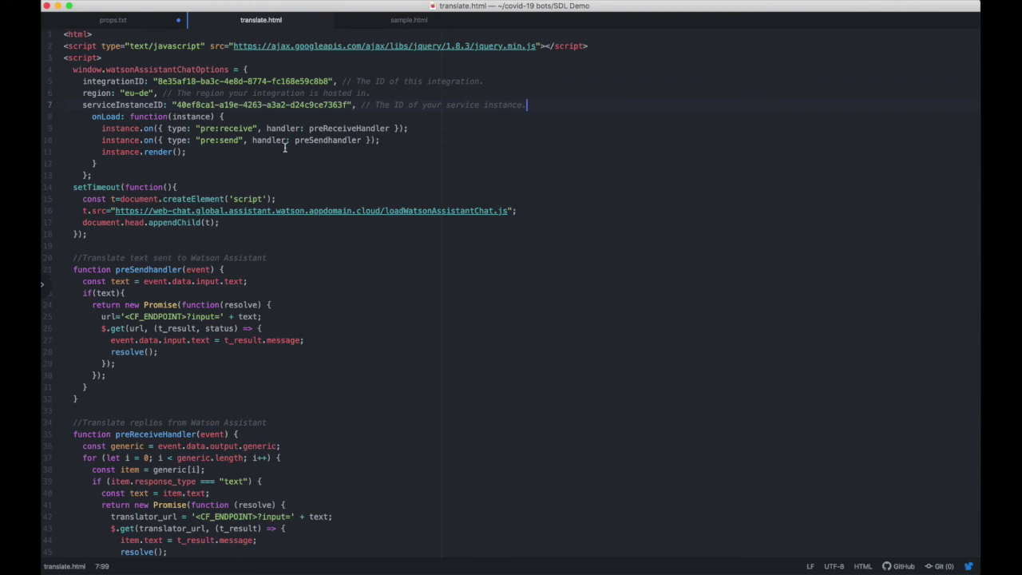
- Look over the event handlers in translate.html, and review the solution outline's pre:send and pre:receive sequence diagram in the GitHub README
scroll(449, 269, "down", 2)
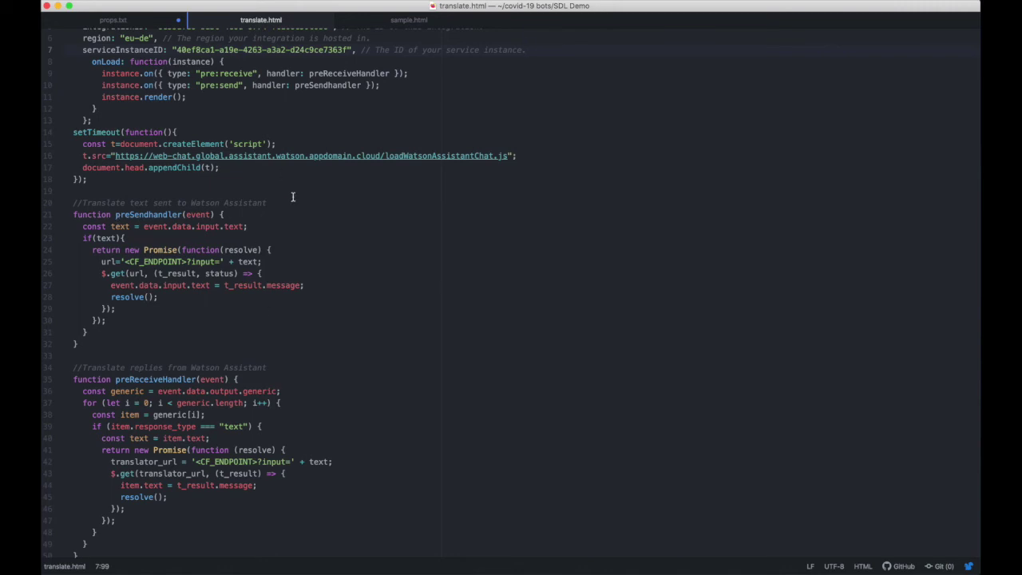
key("super+Tab")
left_click(376, 254)
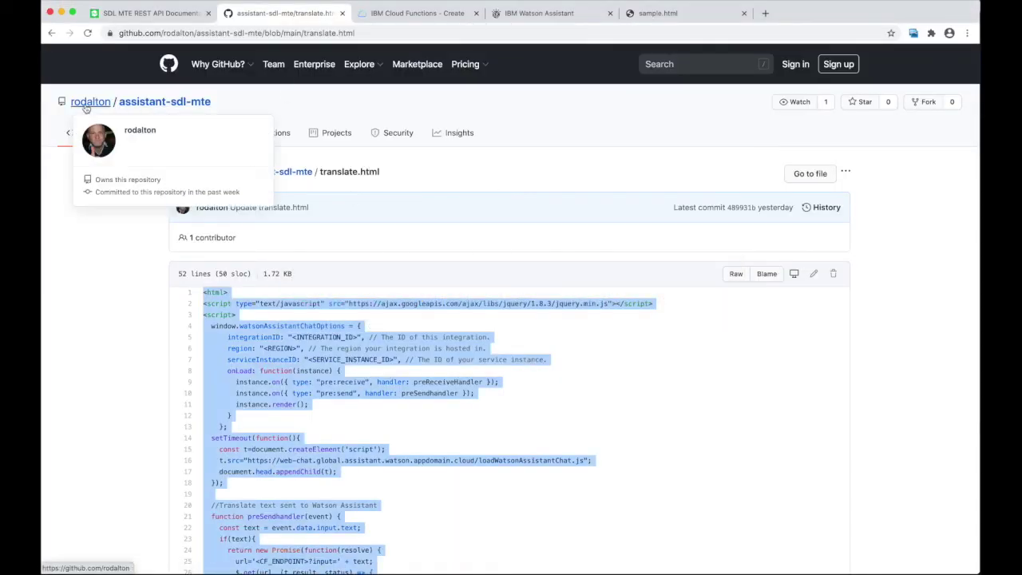
left_click(164, 102)
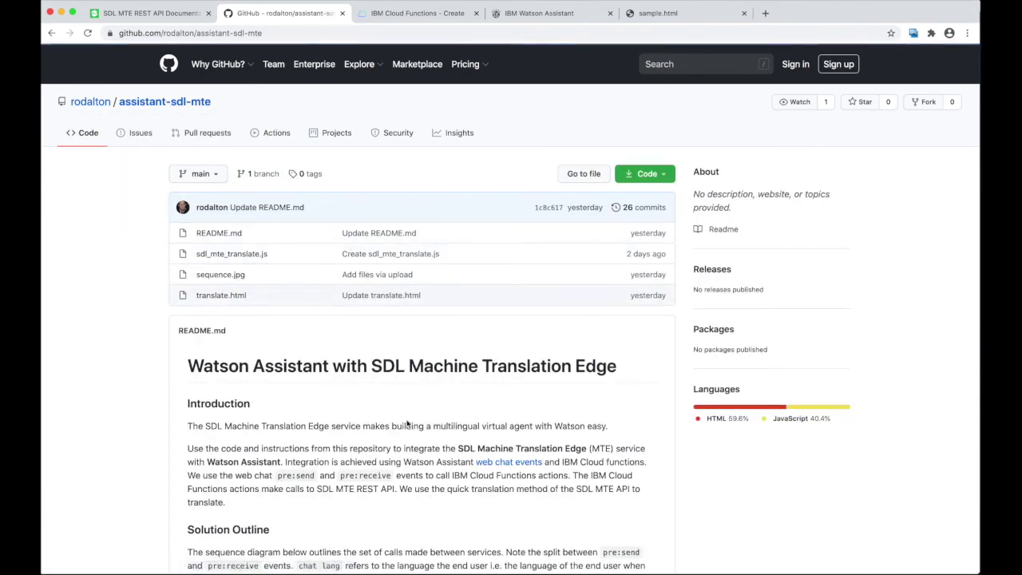
scroll(375, 279, "down", 8)
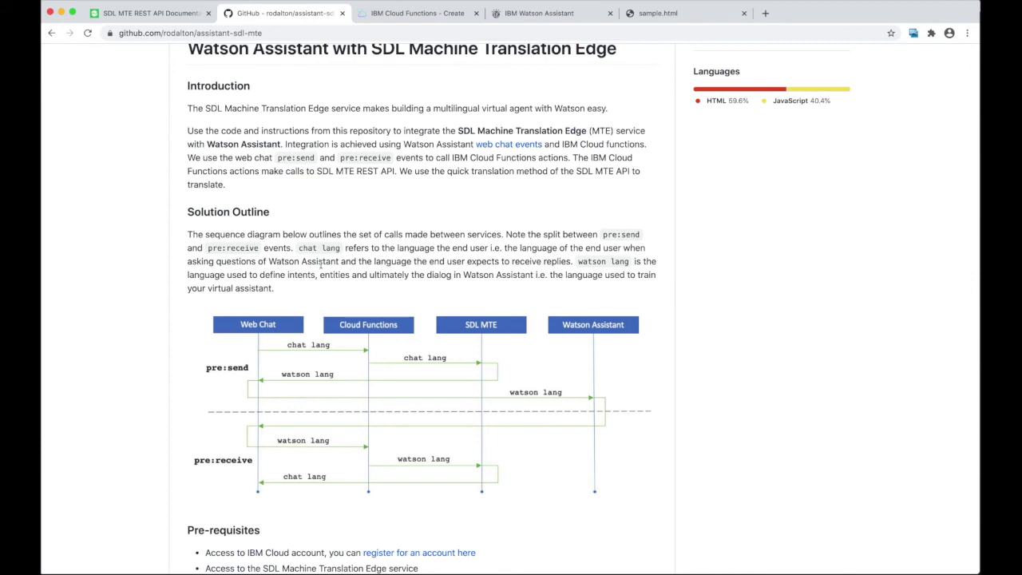
- Replace the <CF_ENDPOINT> placeholder in translate.html's preSendhandler function with the sdl_translate_fra_eng web action URL copied from props.txt
key("super+Tab")
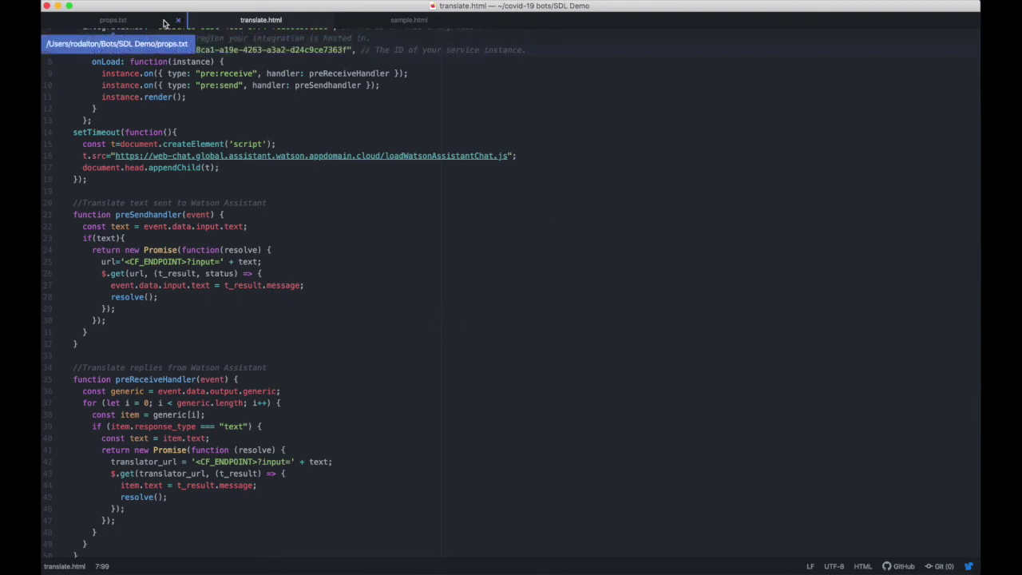
left_click(139, 24)
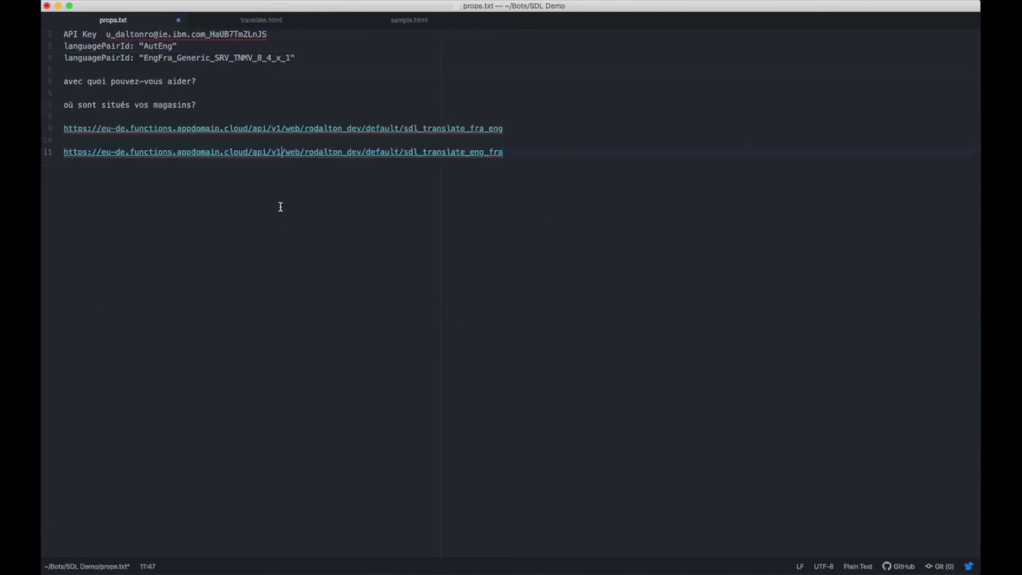
left_click(235, 119)
key("Down")
key("shift+End")
key("super+c")
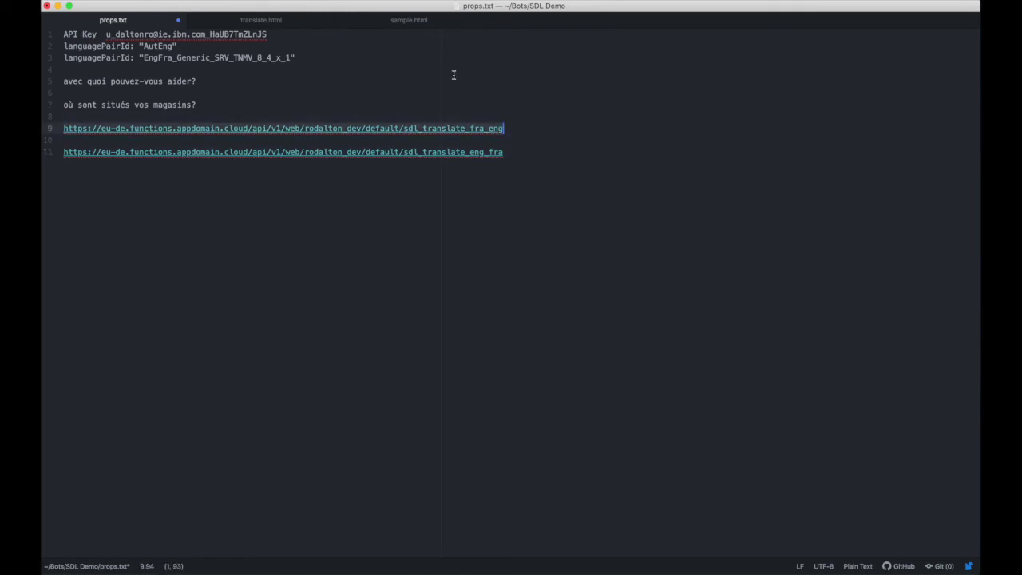
left_click(259, 21)
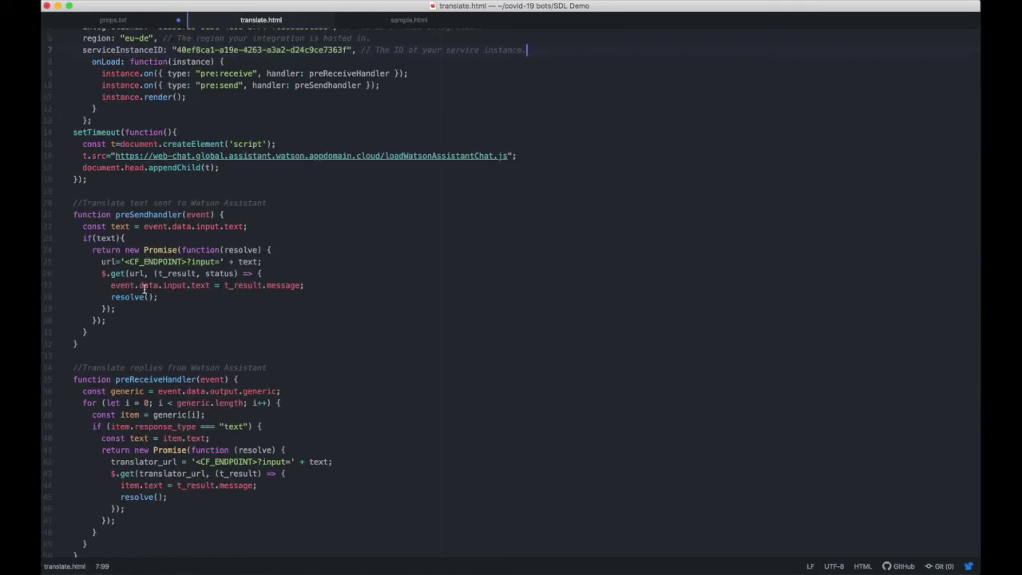
left_click(124, 261)
left_click_drag(125, 261, 186, 261)
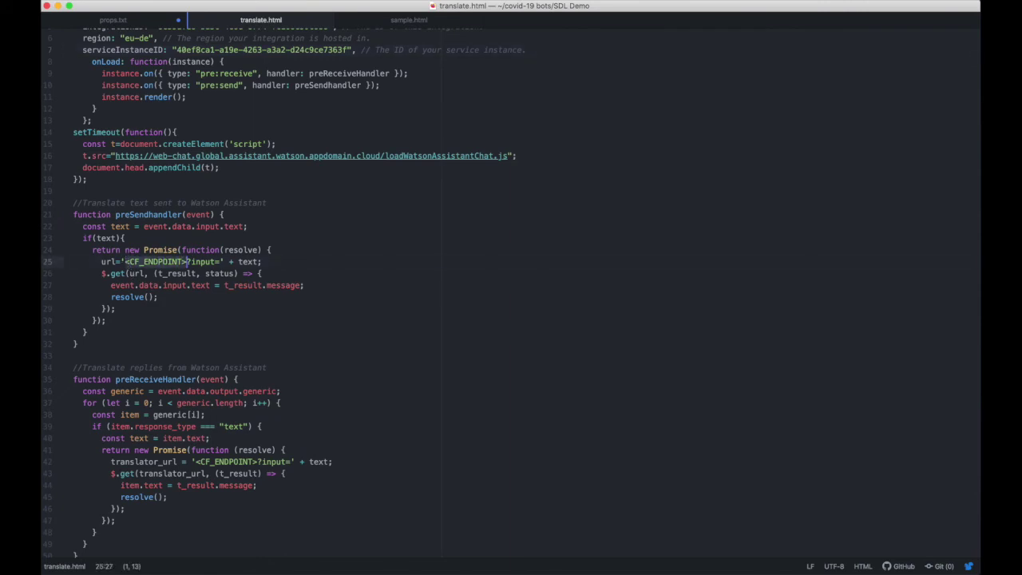
key("super+v")
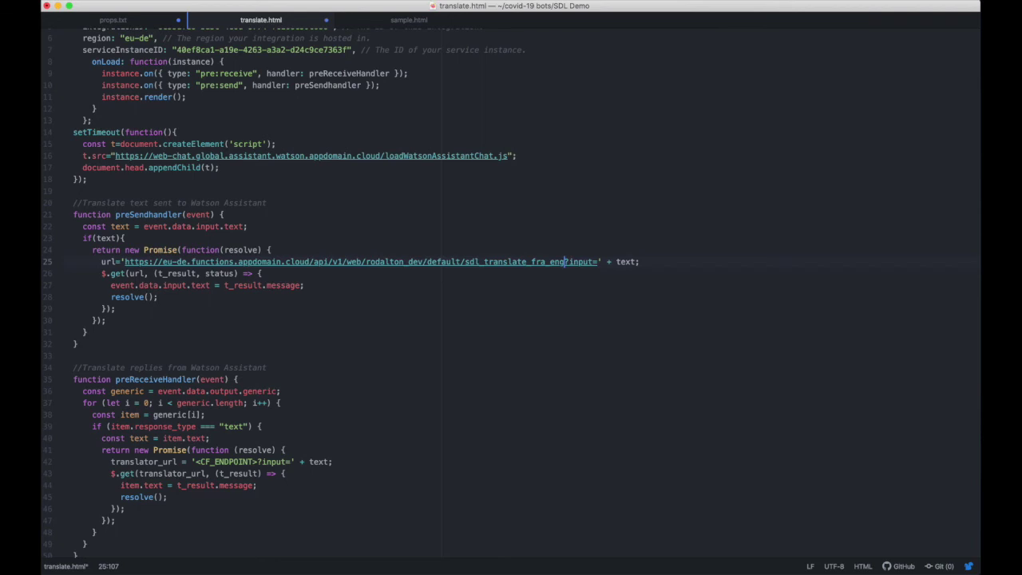
- Append .json to the sdl_translate_fra_eng URL in preSendhandler and save translate.html
type(".json")
key("super+s")
- Replace the <CF_ENDPOINT> placeholder in preReceiveHandler with the sdl_translate_eng_fra URL from props.txt, append .json to it, and save translate.html
left_click(108, 22)
left_click(495, 144)
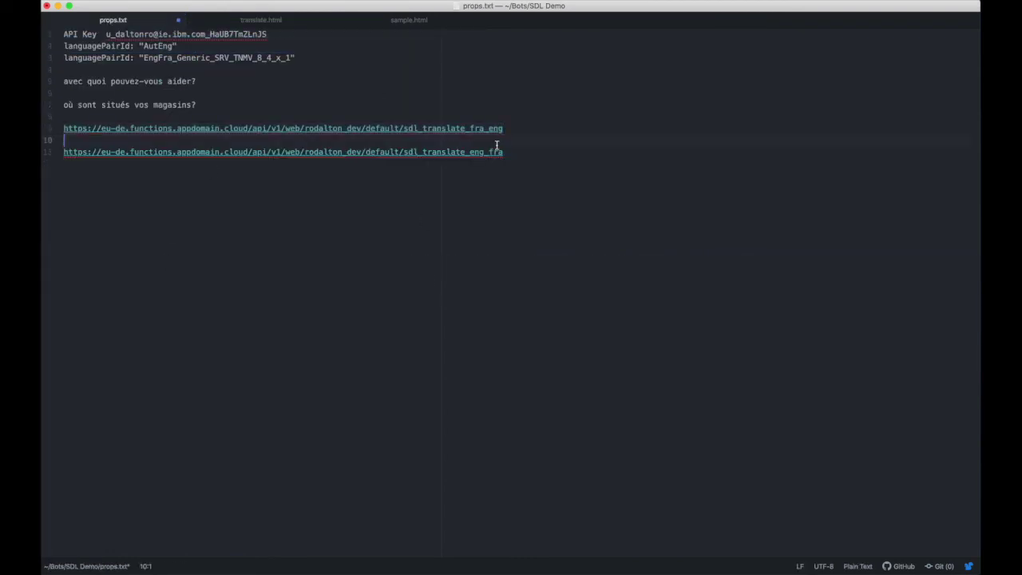
key("Down")
key("shift+super+Right")
key("super+c")
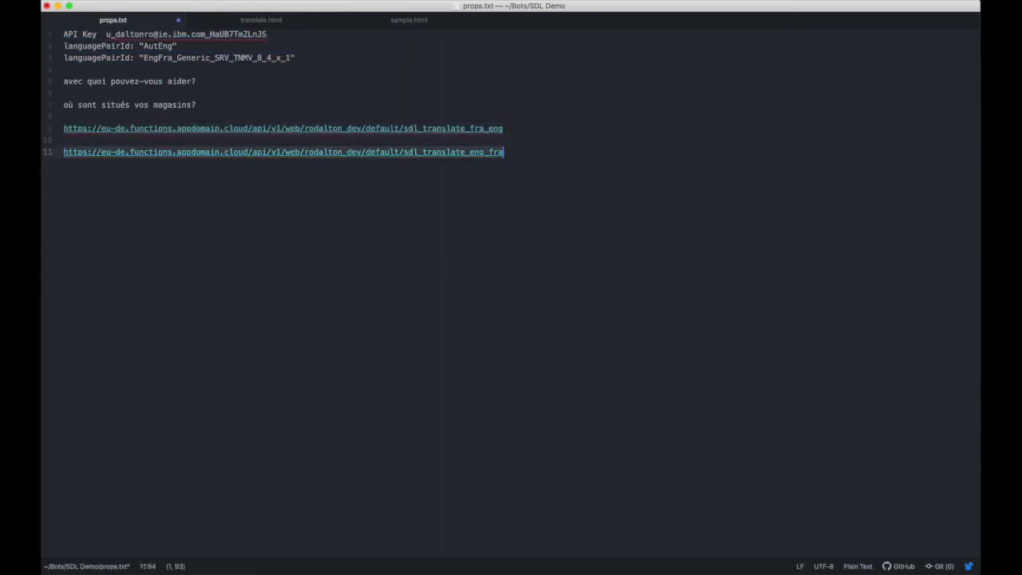
left_click(276, 26)
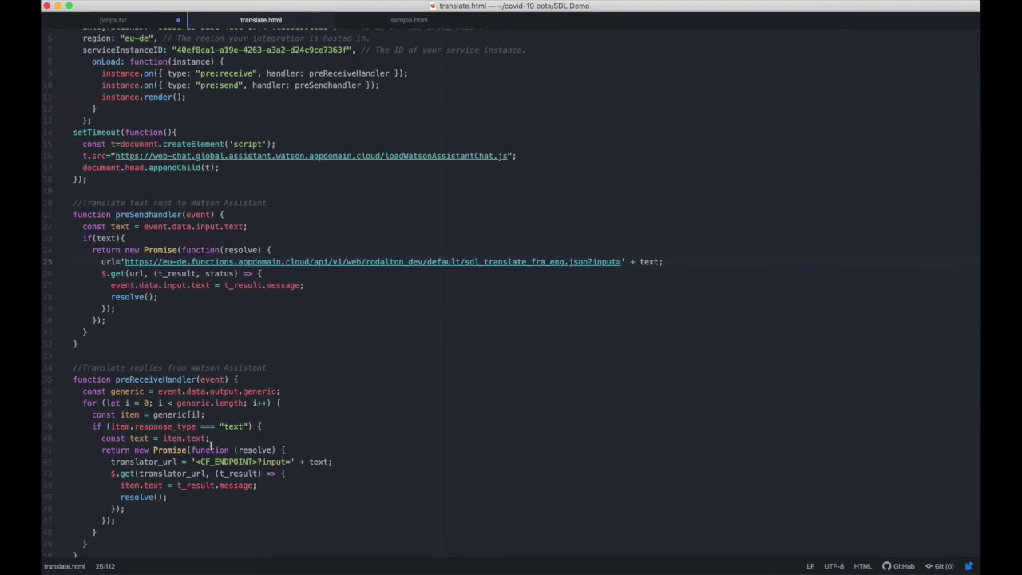
left_click(193, 461)
left_click_drag(192, 461, 258, 462)
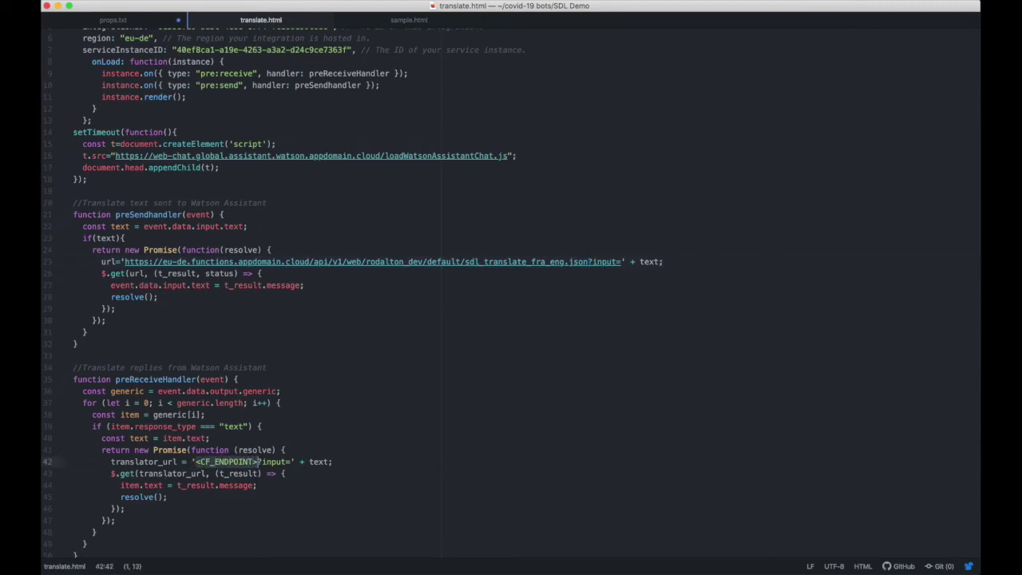
key("super+v")
type(".json")
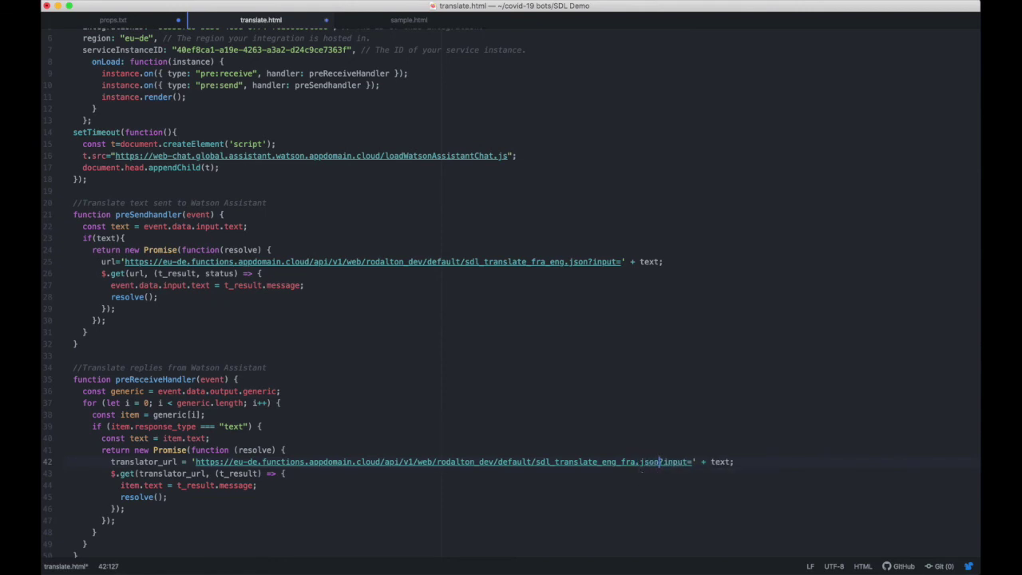
key("super+s")
scroll(605, 342, "down", 2)
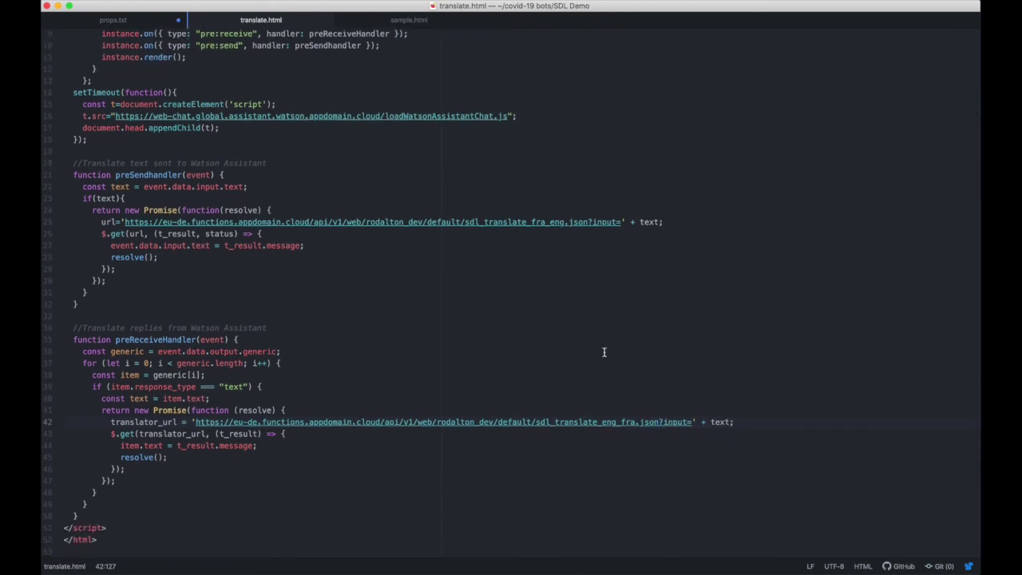
- Switch to Finder, open translate.html from the SDL Demo folder in Google Chrome, and launch the page's web chat
key("super+Tab")
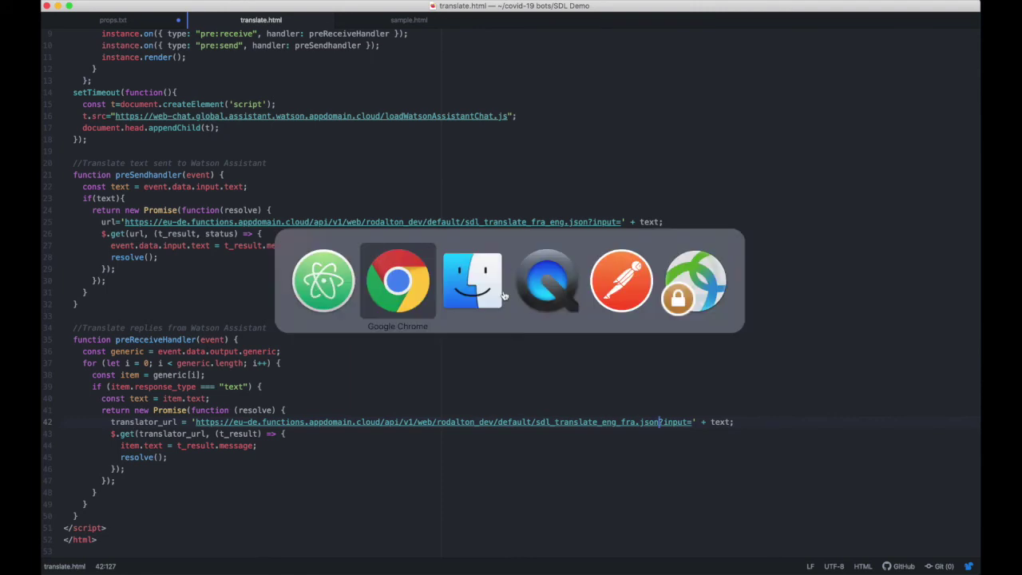
key("super+Tab")
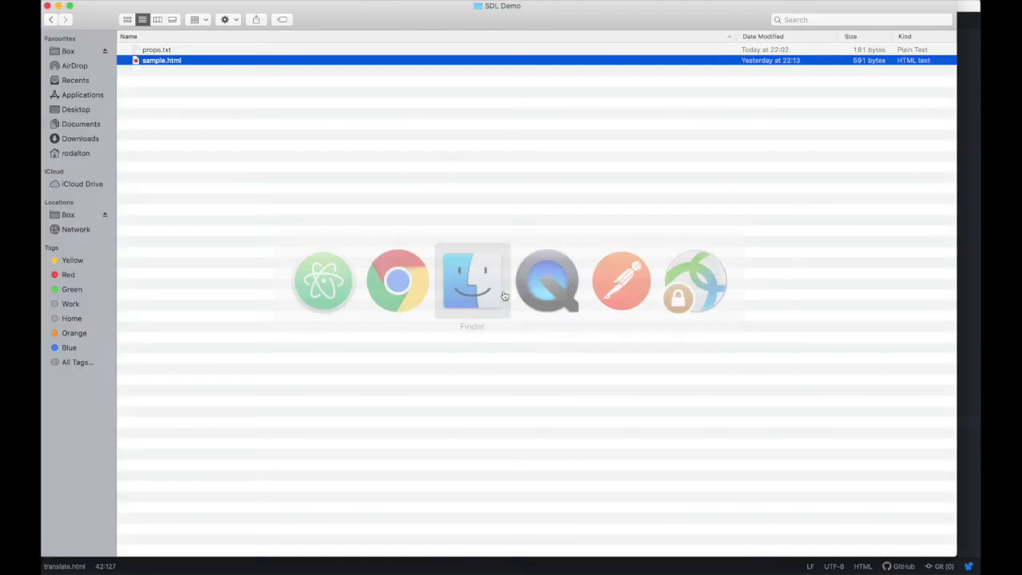
left_click(214, 116)
key("super+Tab")
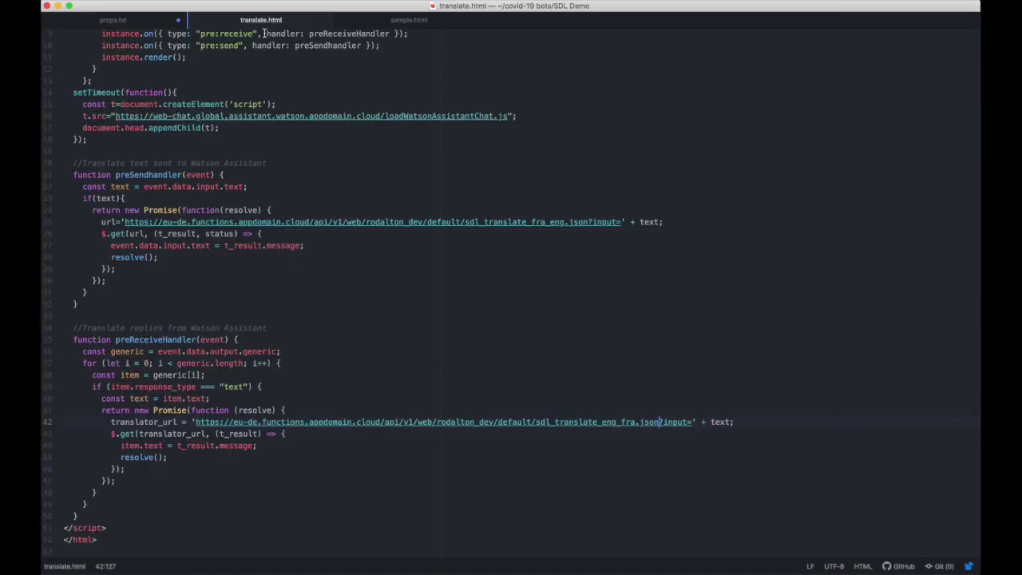
key("super+Tab")
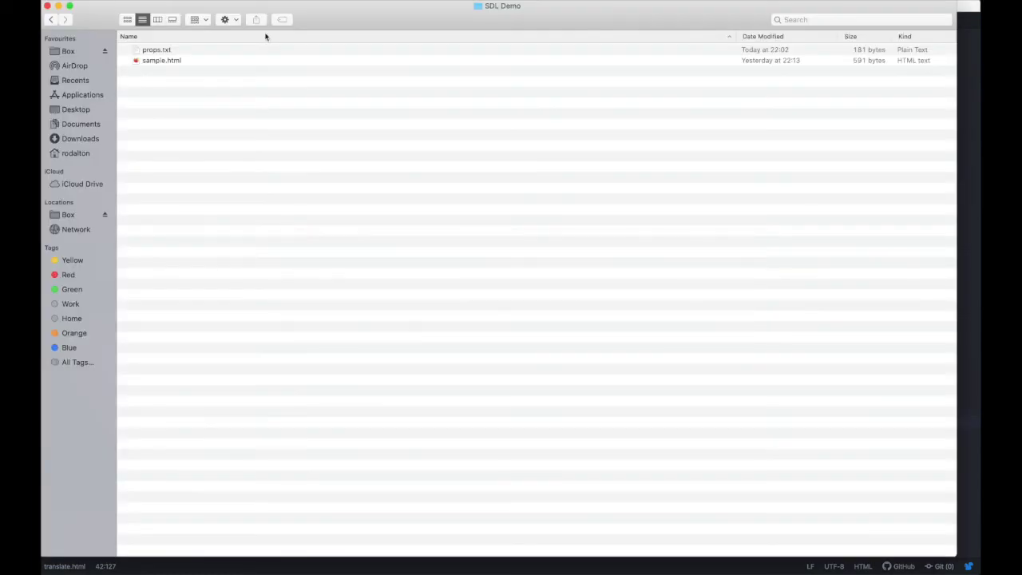
right_click(157, 71)
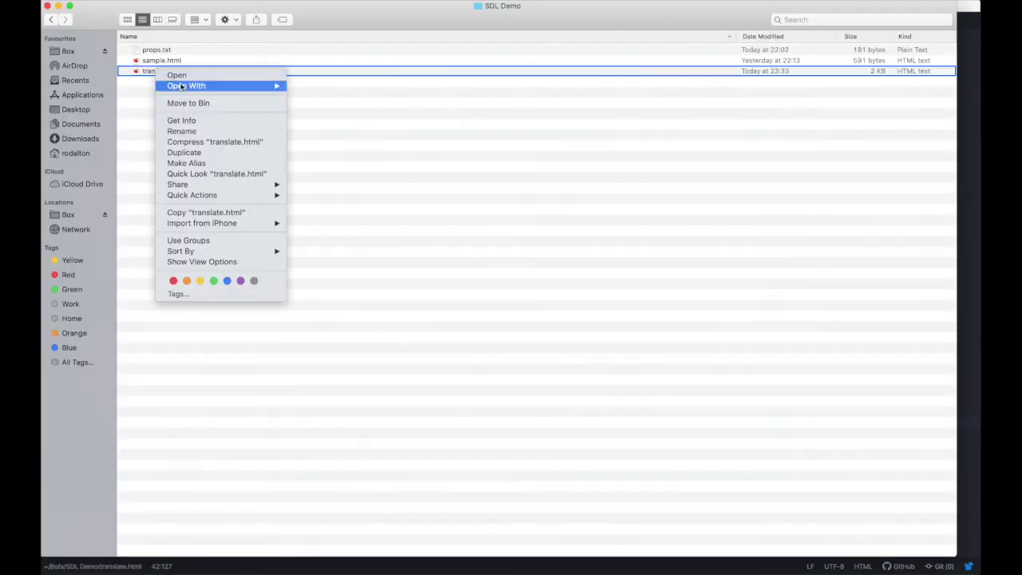
mouse_move(192, 85)
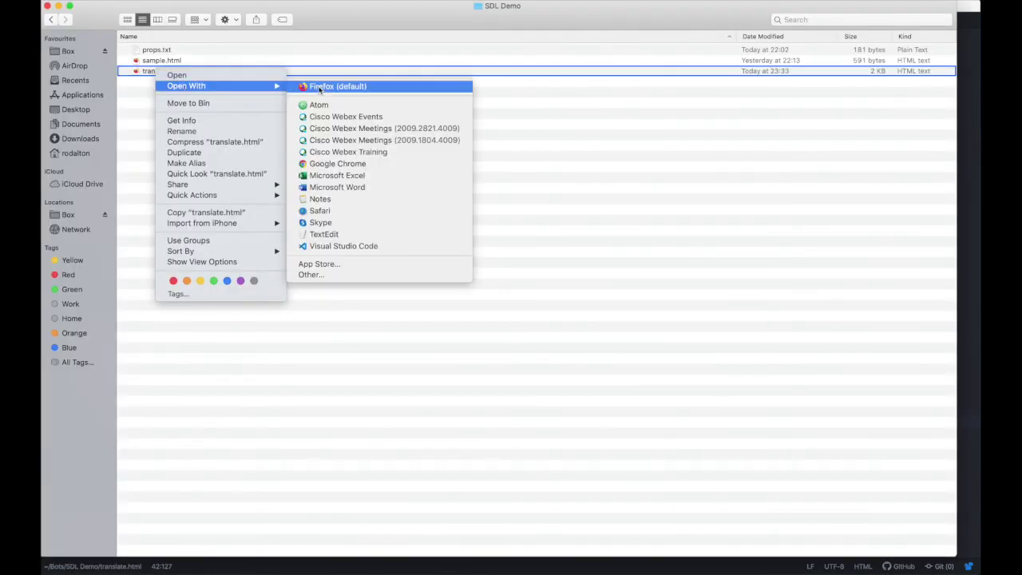
left_click(364, 164)
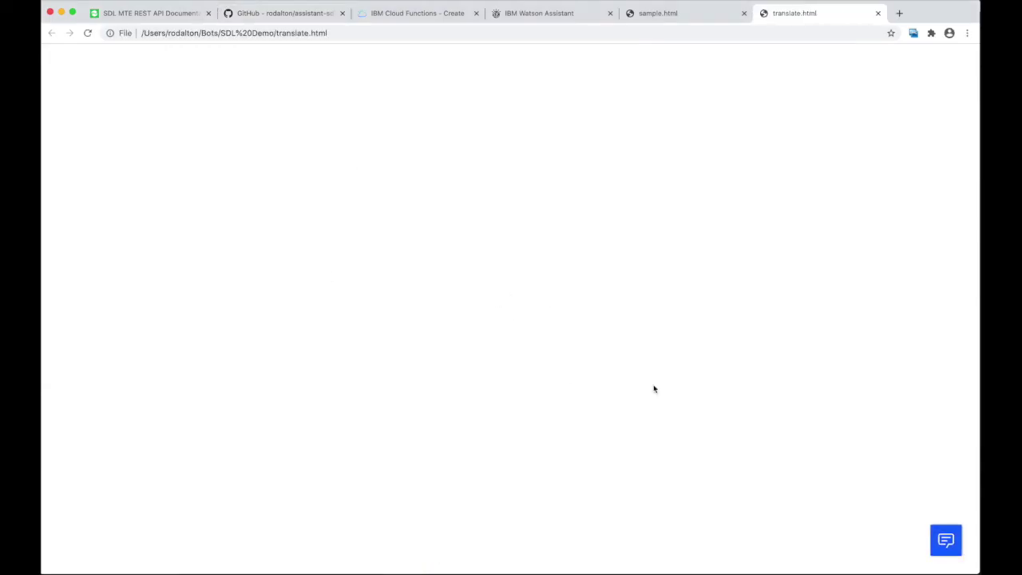
left_click(946, 541)
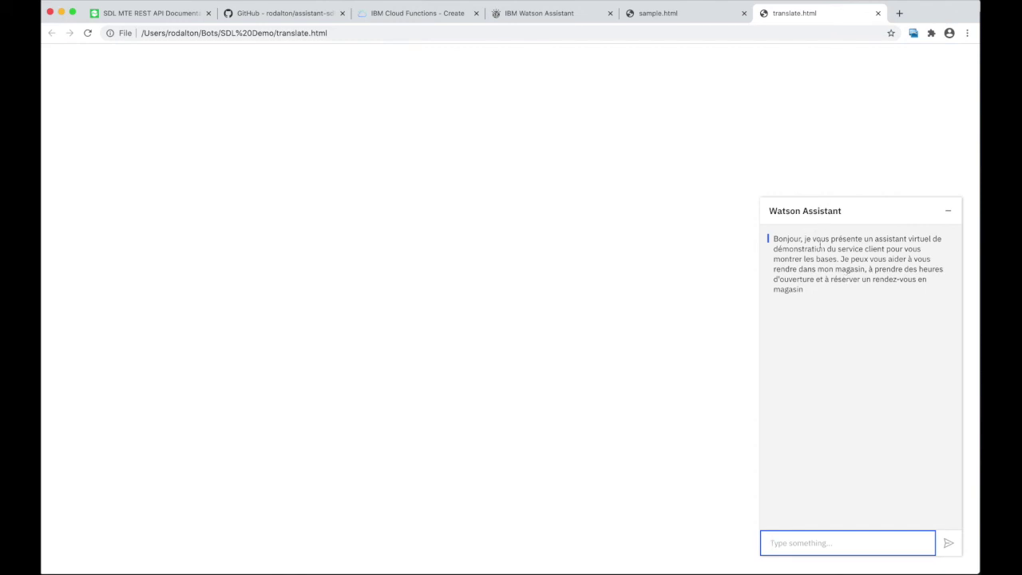
- Copy the question "avec quoi pouvez-vous aider?" from props.txt in Atom and send it in the web chat in Chrome
key("super+Tab")
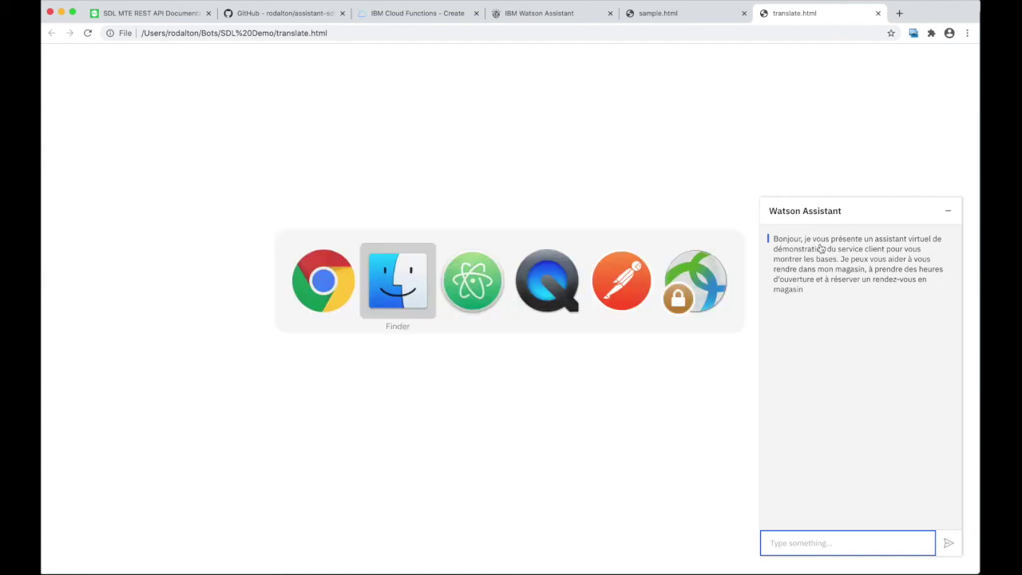
key("super+Tab")
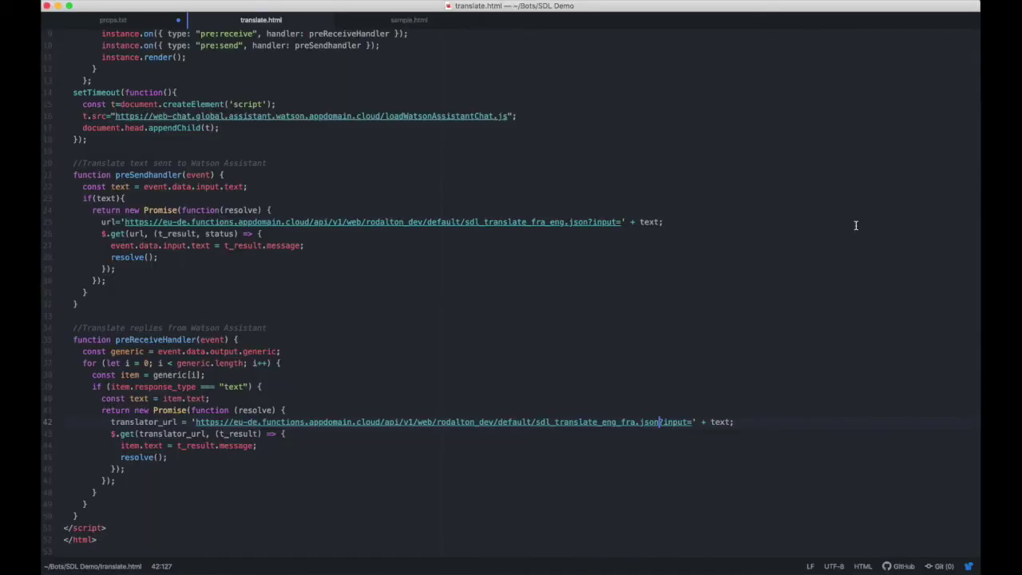
left_click(120, 19)
left_click_drag(64, 81, 201, 80)
key("super+c")
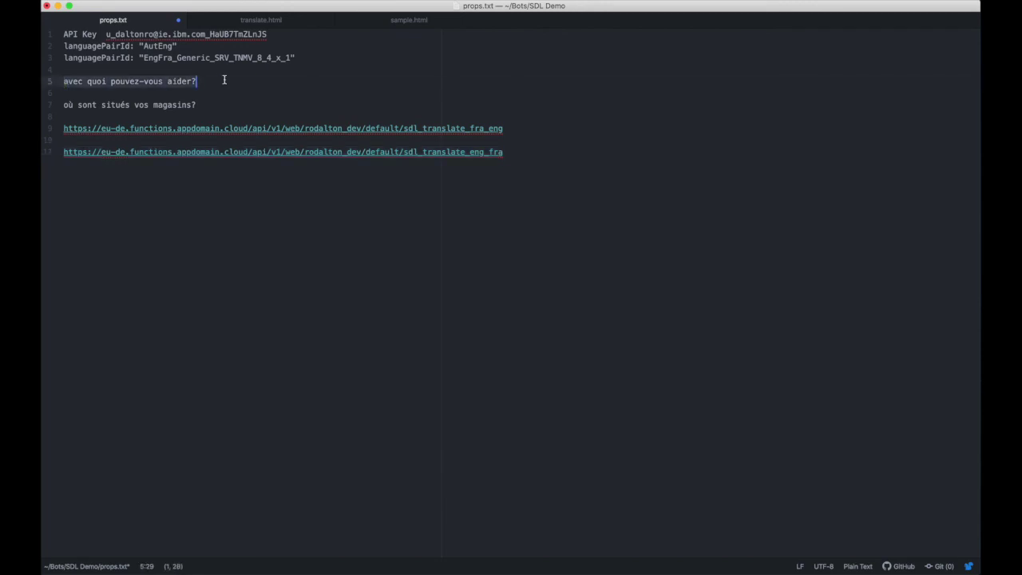
key("super+Tab")
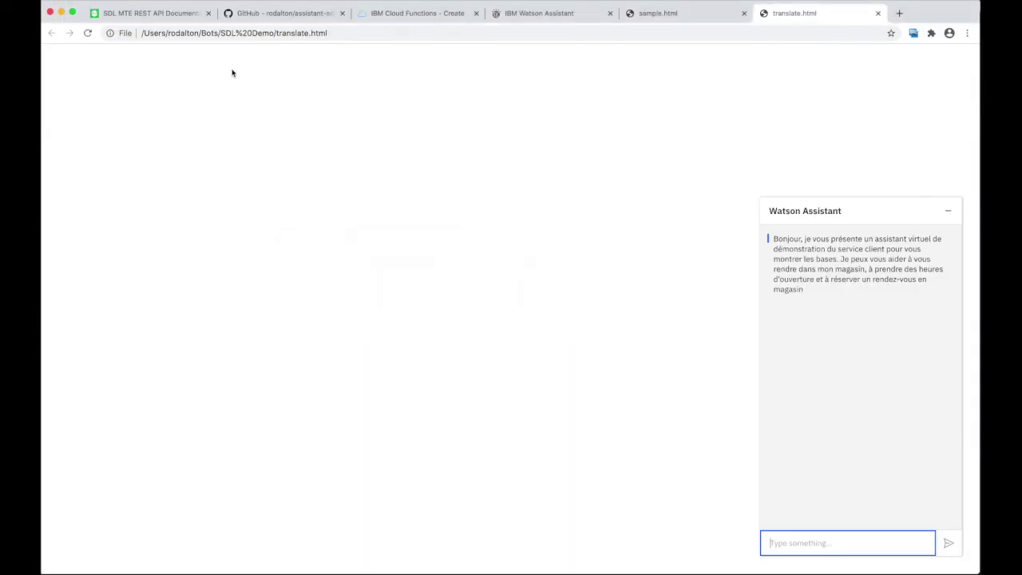
key("super+v")
key("Return")
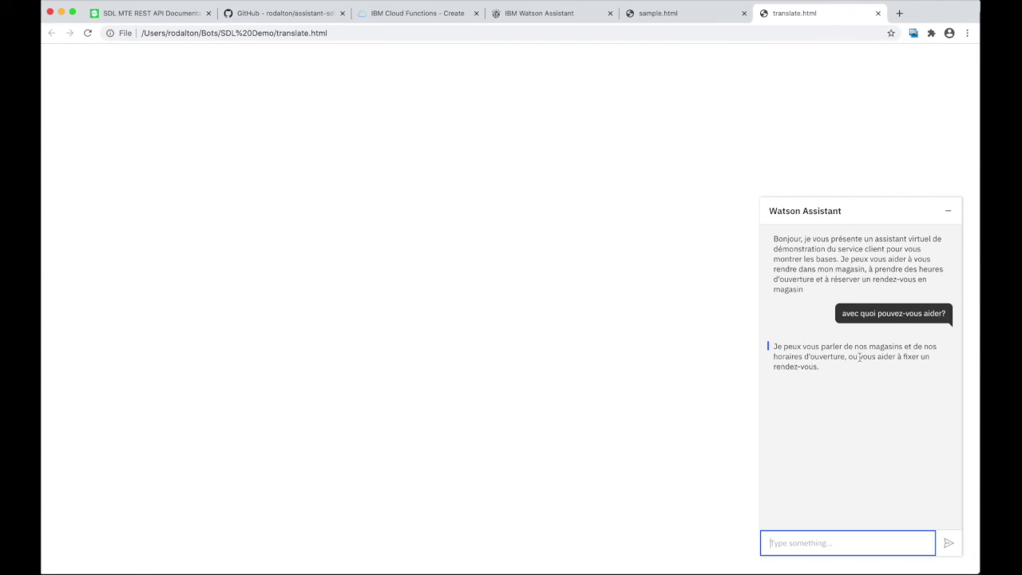
- Copy the question "où sont situés vos magasins?" from props.txt in Atom and send it in the web chat in Chrome
key("super+Tab")
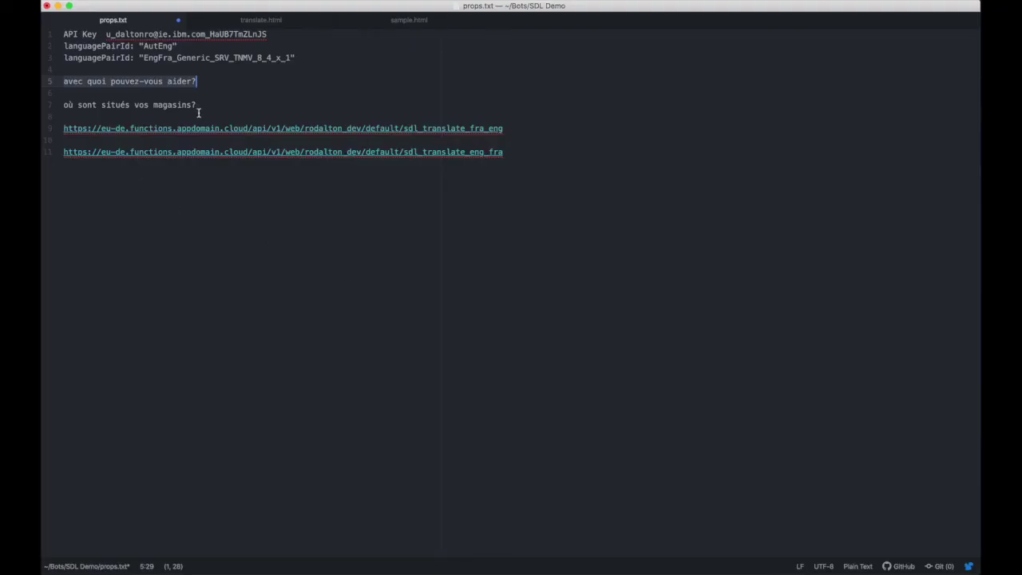
left_click_drag(199, 105, 62, 107)
key("super+c")
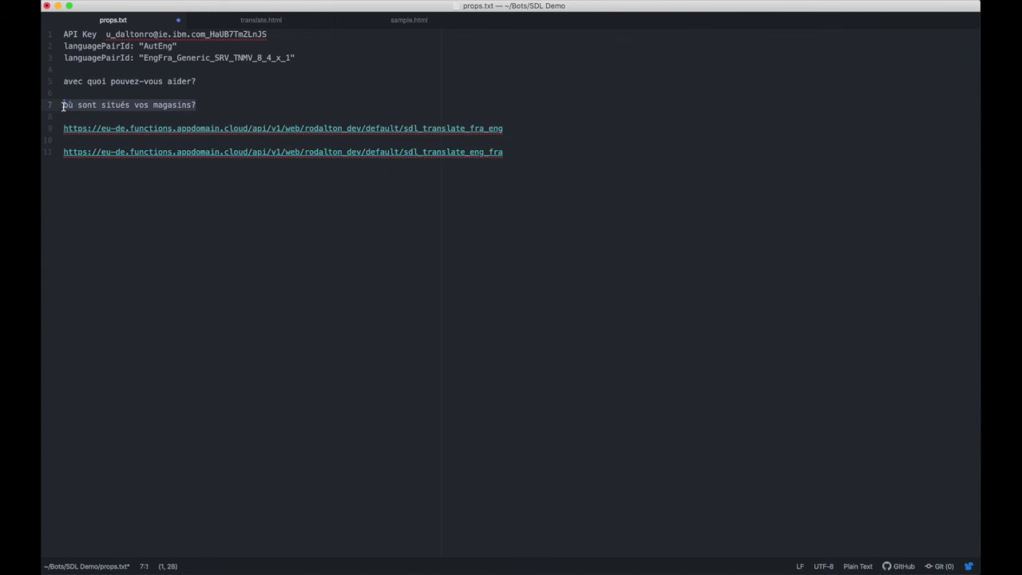
key("super+Tab")
key("super+v")
key("Return")
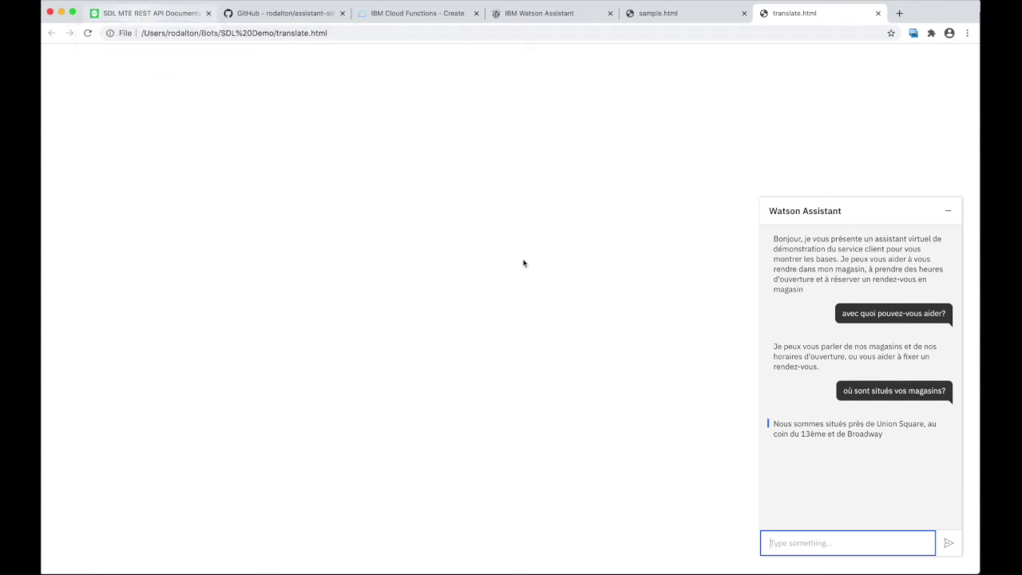
- Review the solution outline and the rest of the README in the assistant-sdl-mte GitHub repository
left_click(288, 19)
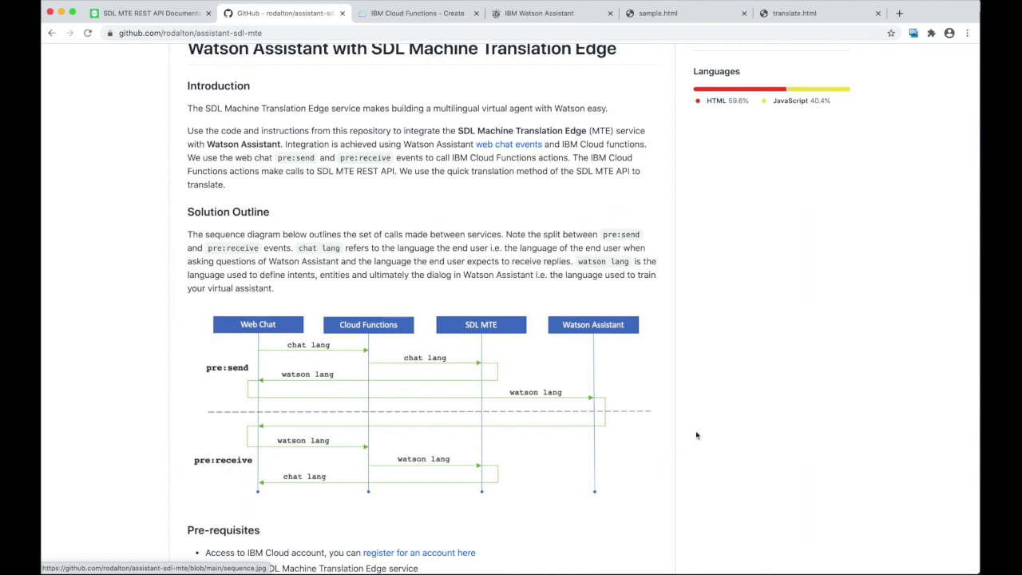
scroll(578, 375, "down", 3)
scroll(578, 375, "down", 3)
scroll(578, 374, "up", 15)
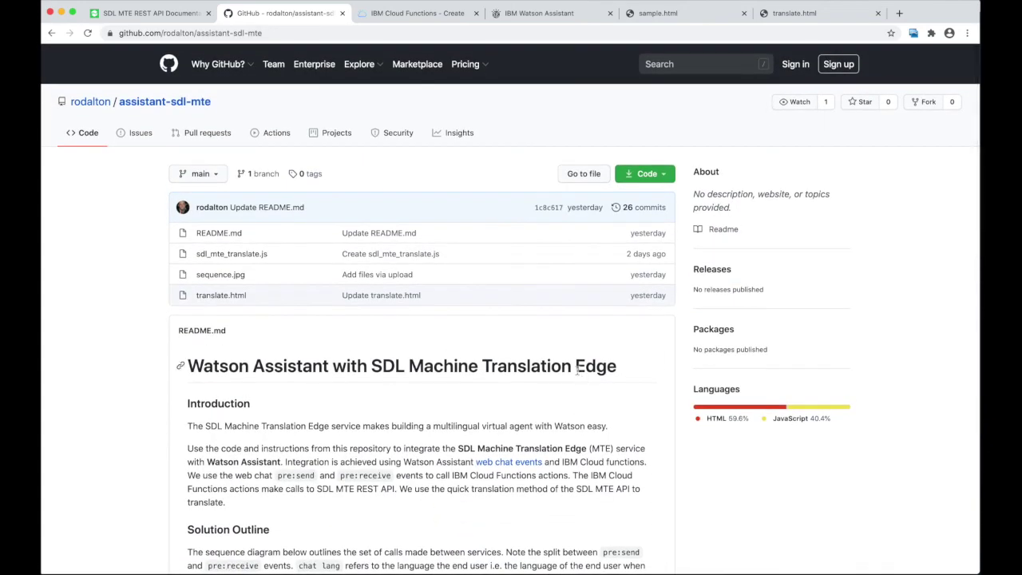